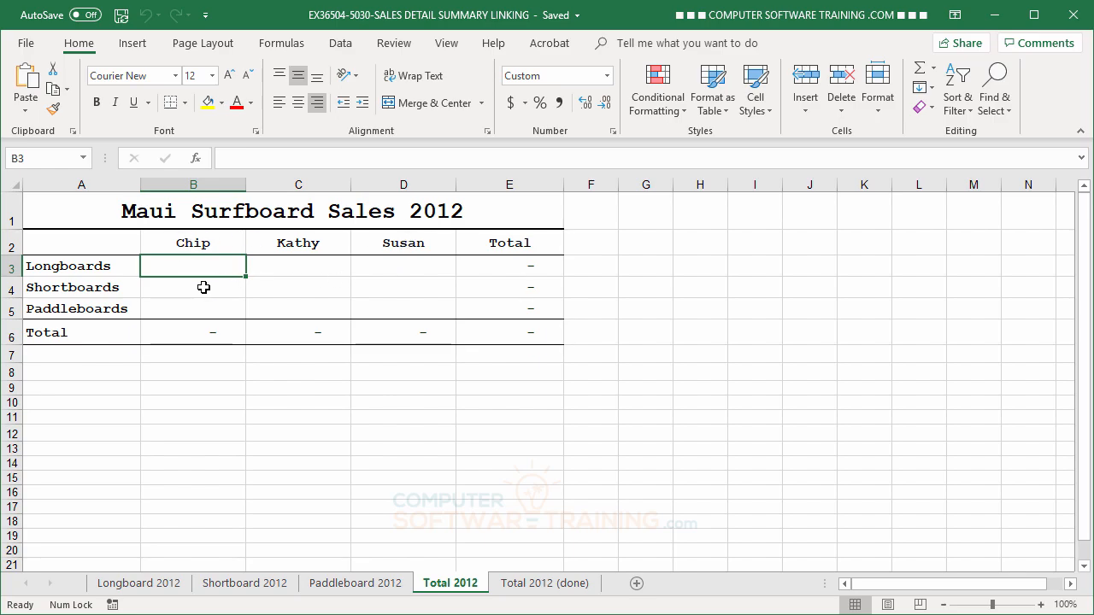
Examine the empty sales cells on the Total 2012 sheet and the yearly totals on the Longboard, Shortboard and Paddleboard 2012 sheets
click(202, 288)
click(286, 291)
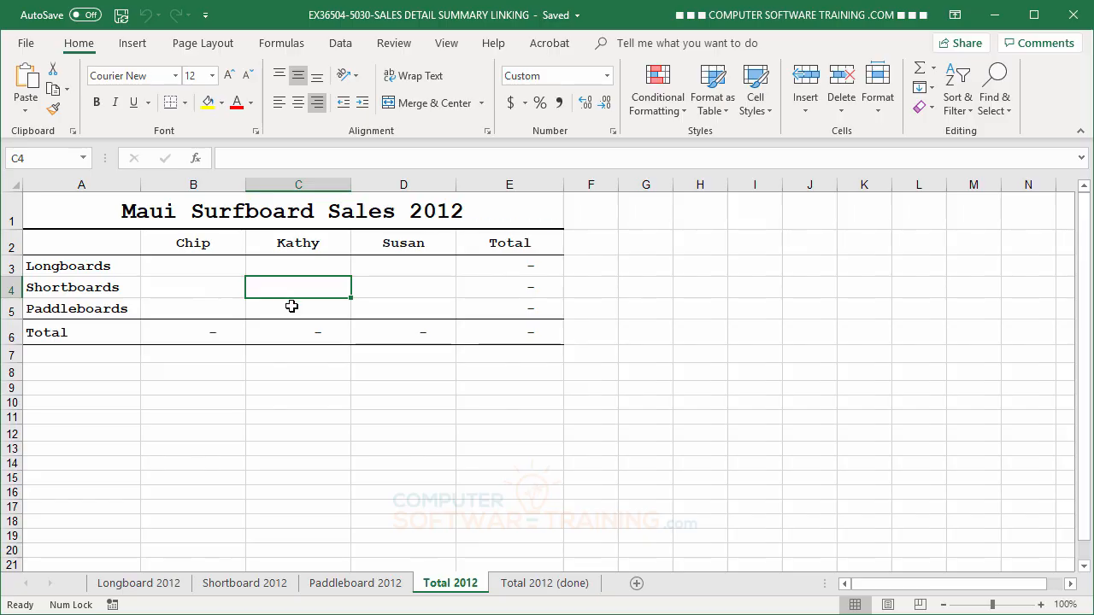
click(290, 306)
click(396, 306)
click(395, 287)
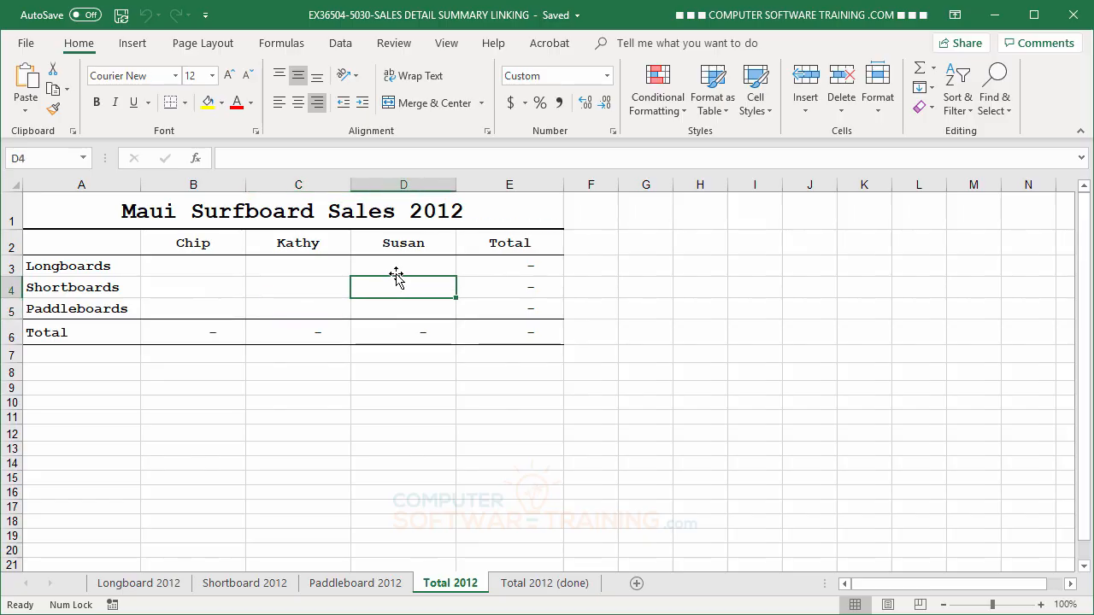
click(398, 265)
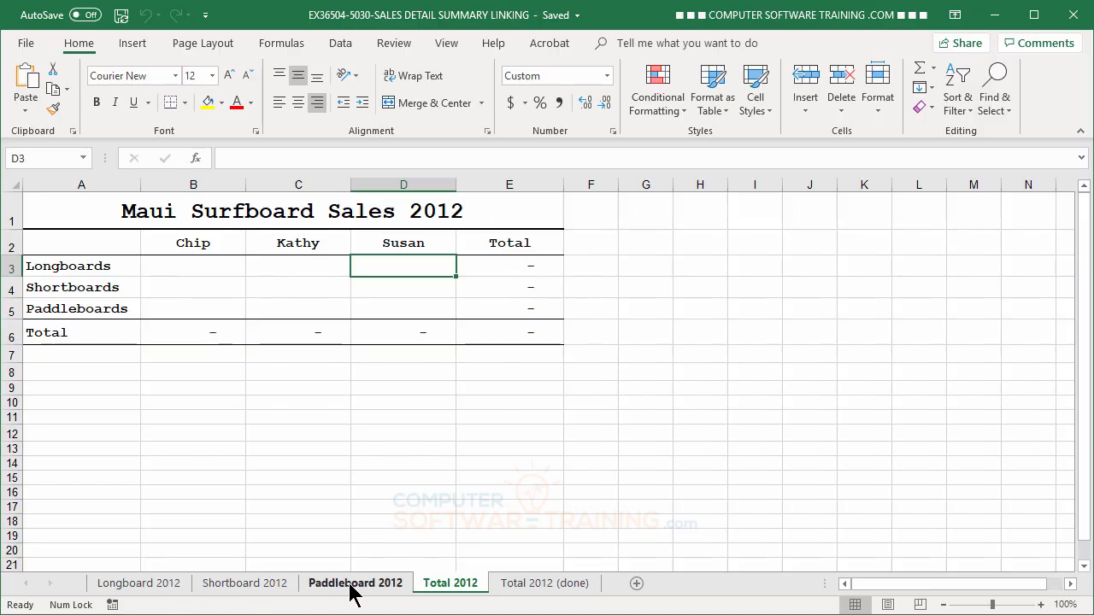
click(136, 585)
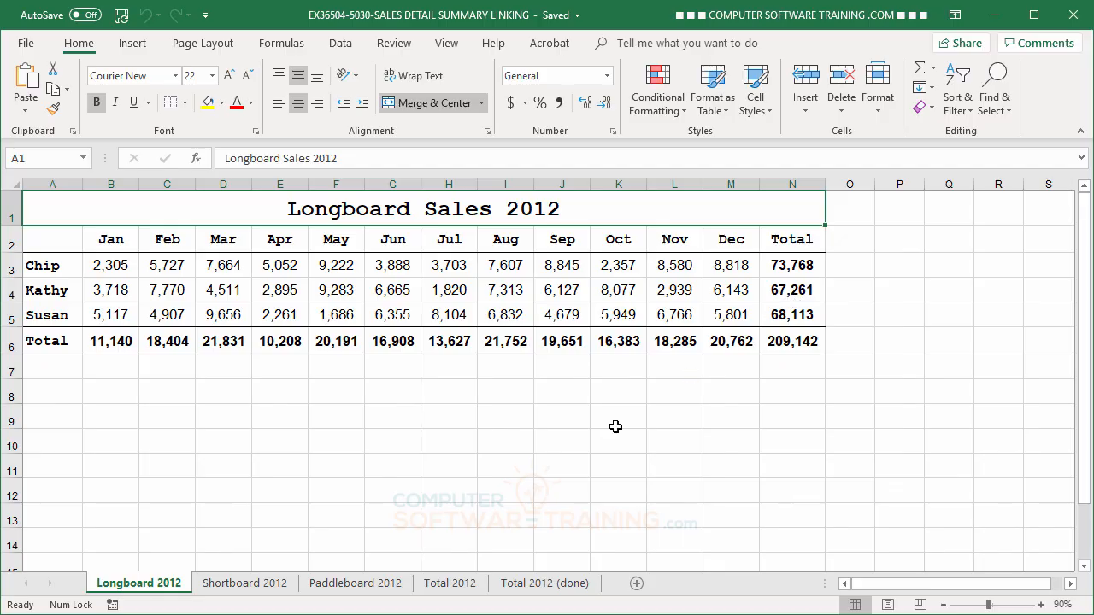
click(254, 587)
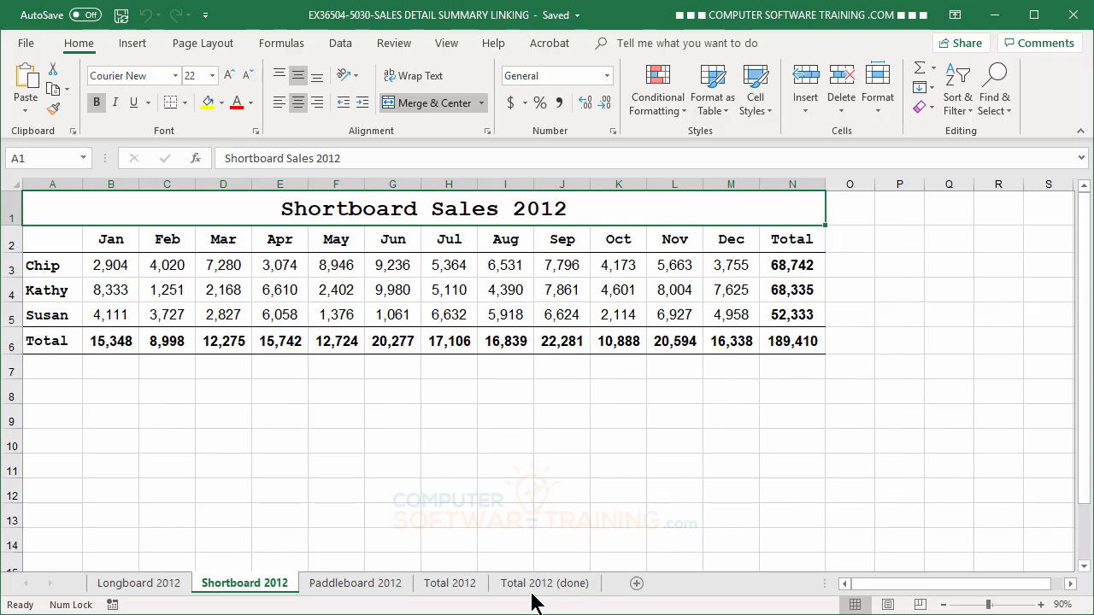
click(336, 585)
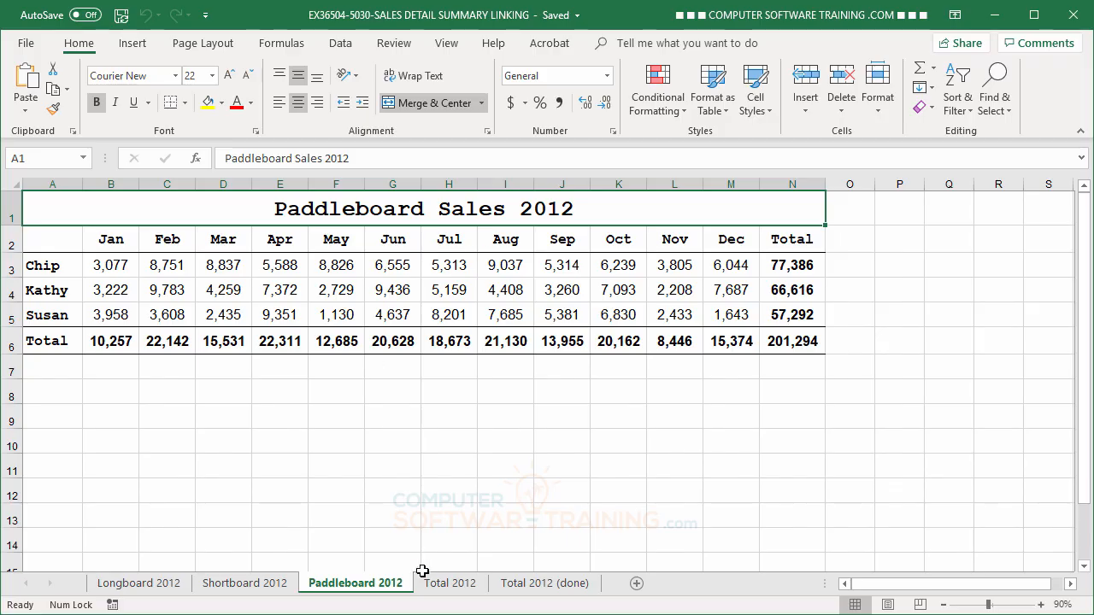
click(449, 583)
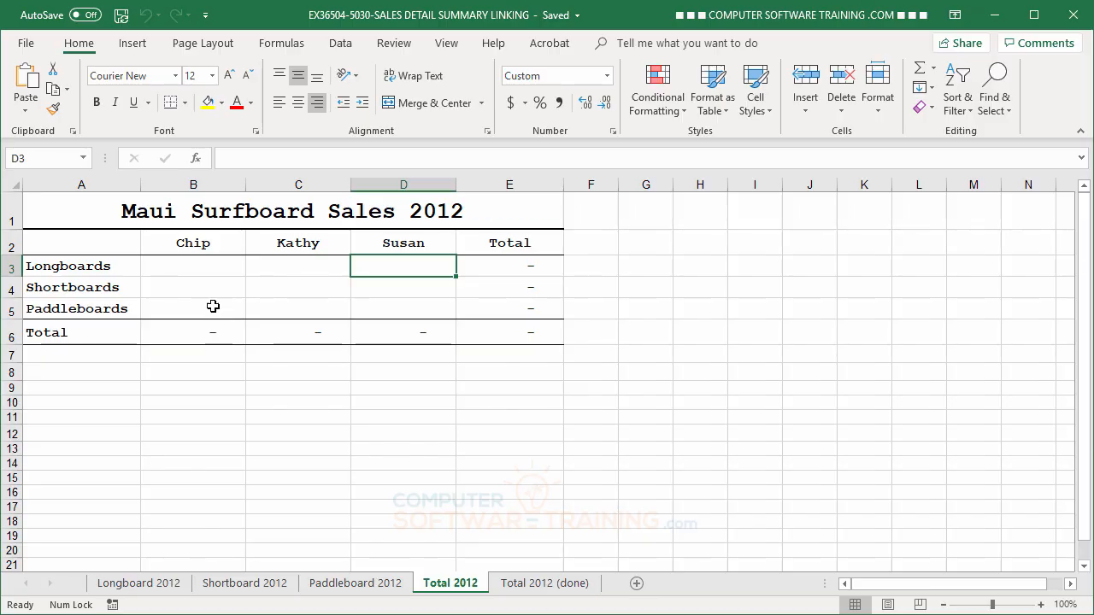
click(169, 588)
click(235, 588)
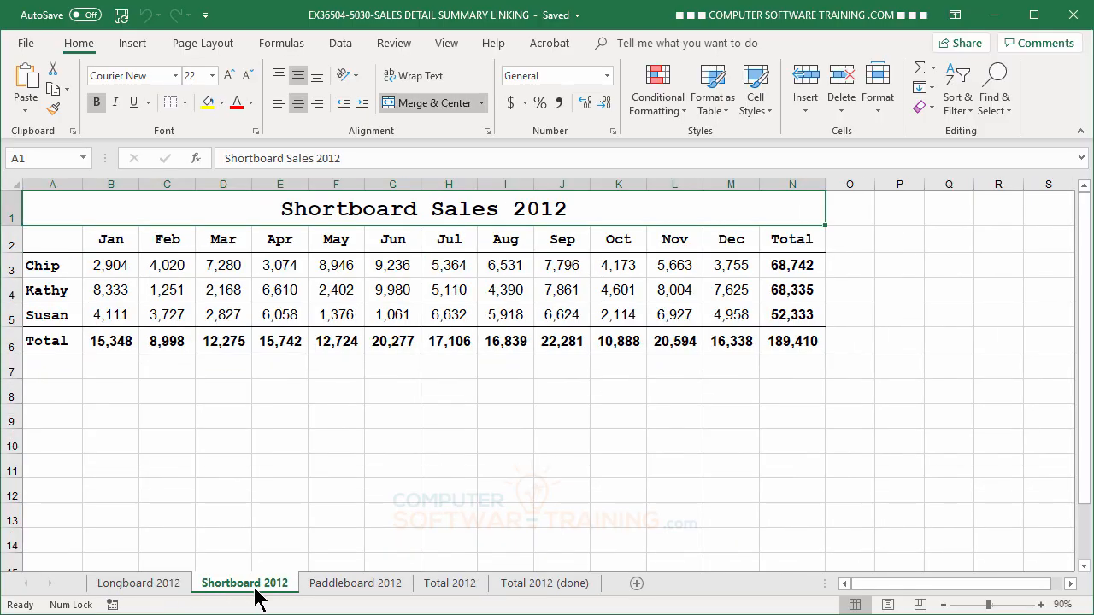
click(354, 588)
click(447, 588)
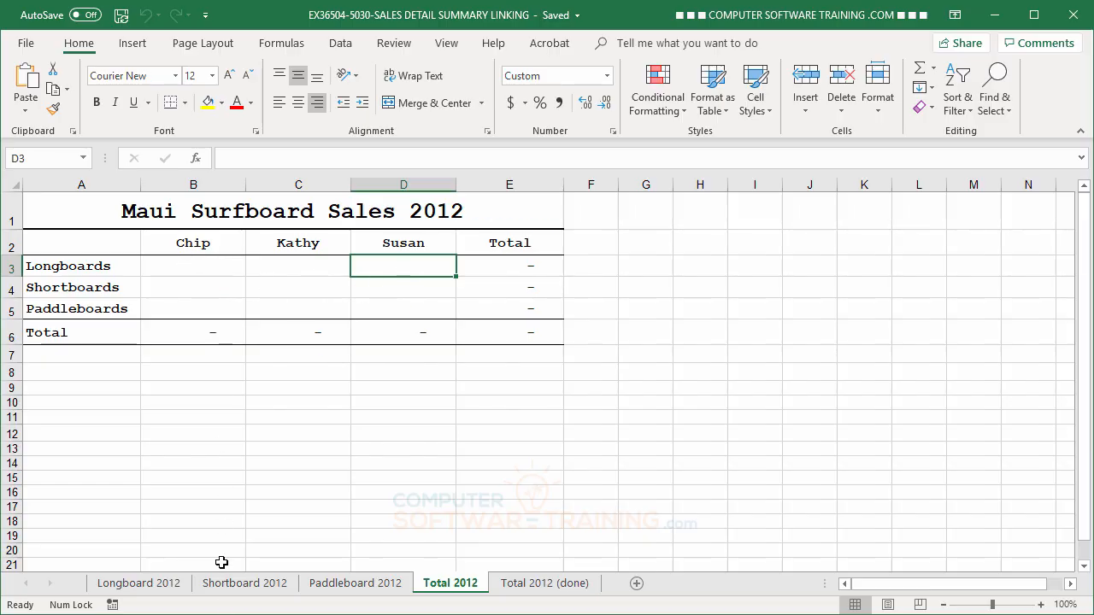
click(150, 585)
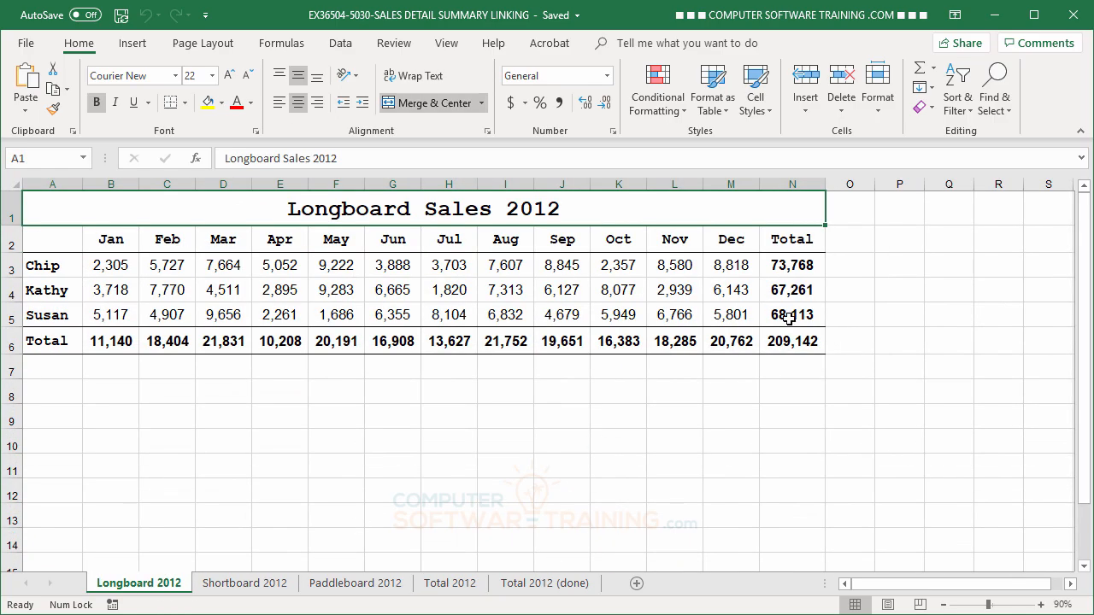
click(239, 588)
click(330, 586)
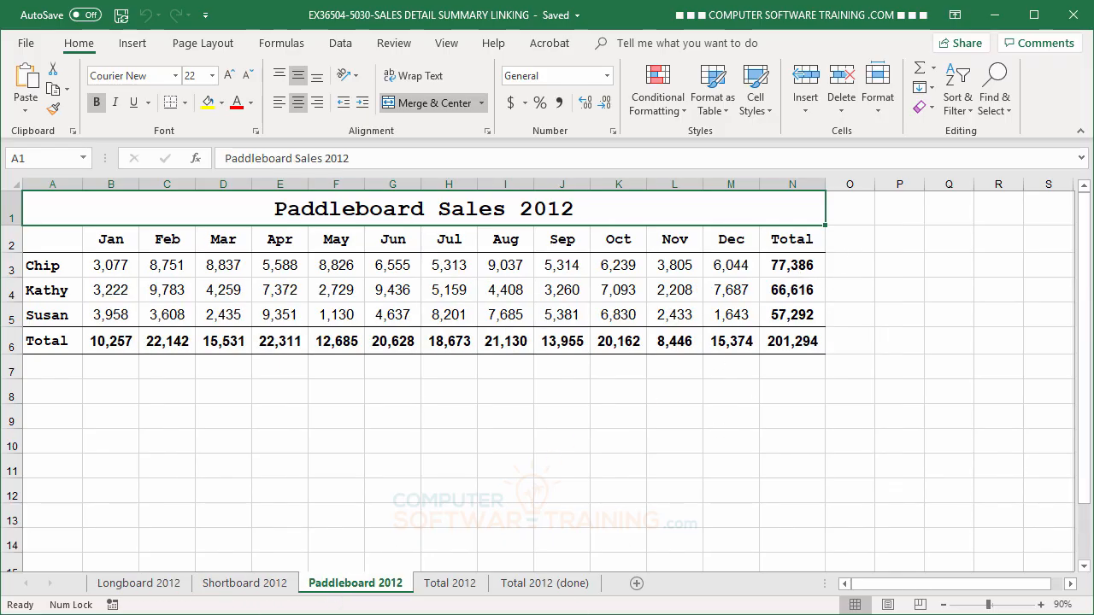
click(454, 589)
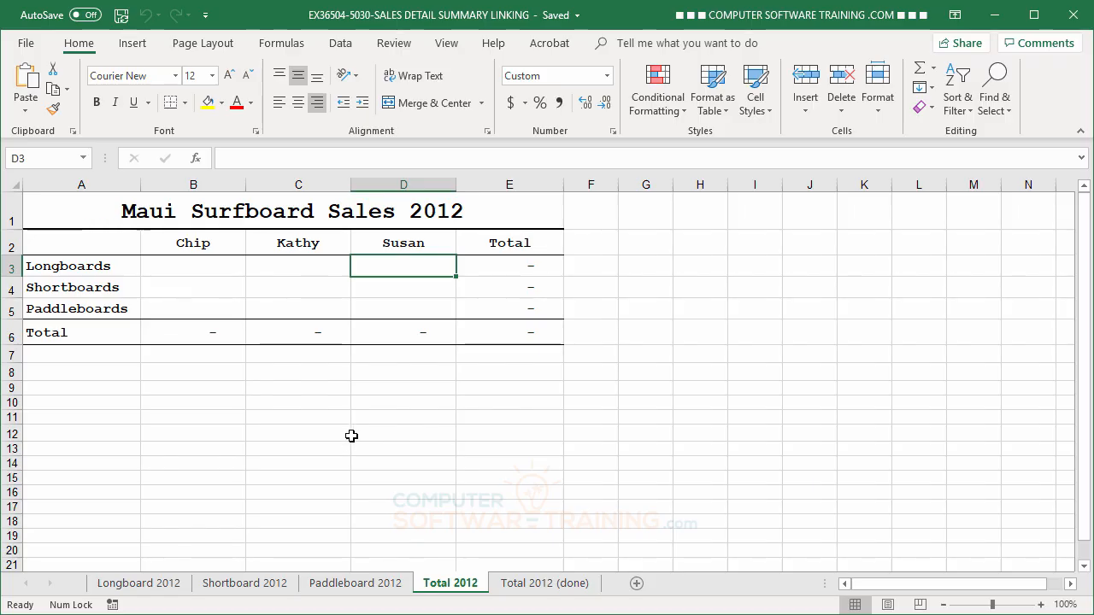
Link cell B3 of the Total 2012 sheet to cell N3 of the Longboard 2012 sheet with the formula ='Longboard 2012'!N3
click(182, 267)
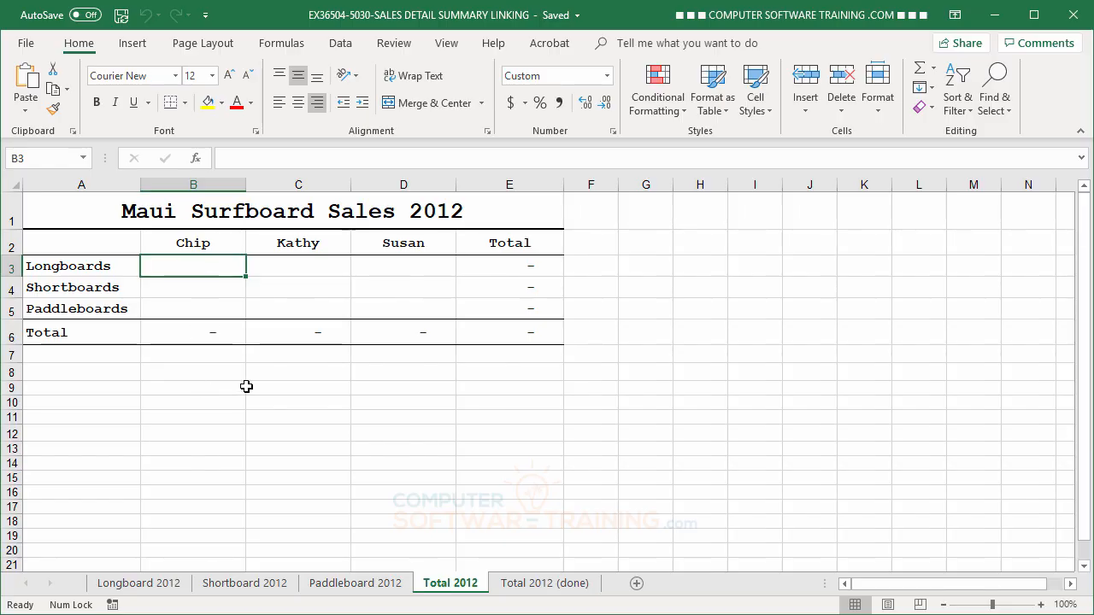
text(=)
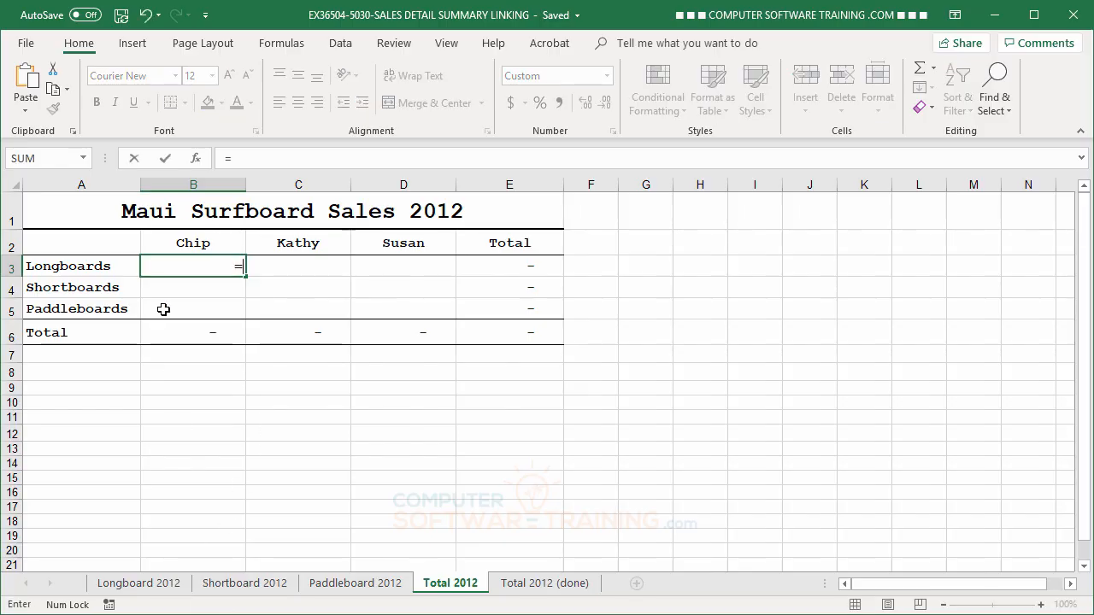
click(137, 583)
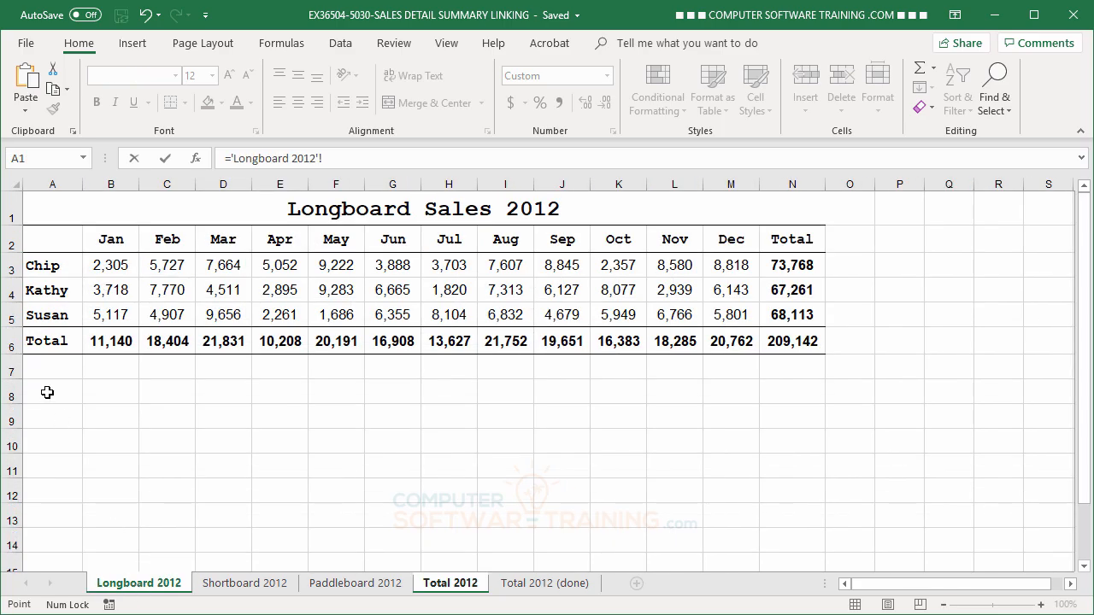
click(790, 266)
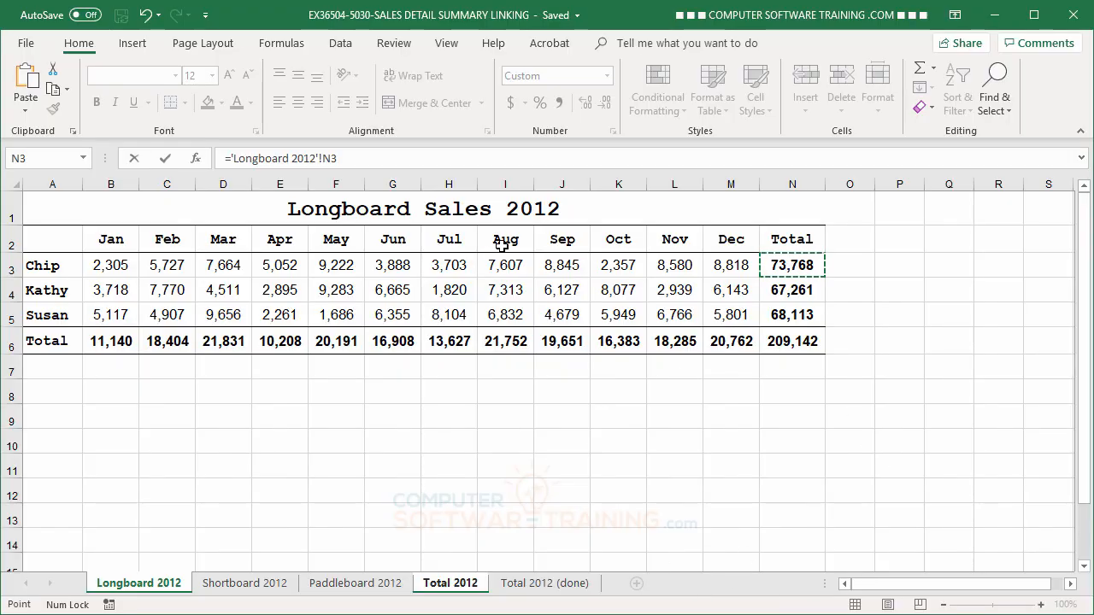
key(Return)
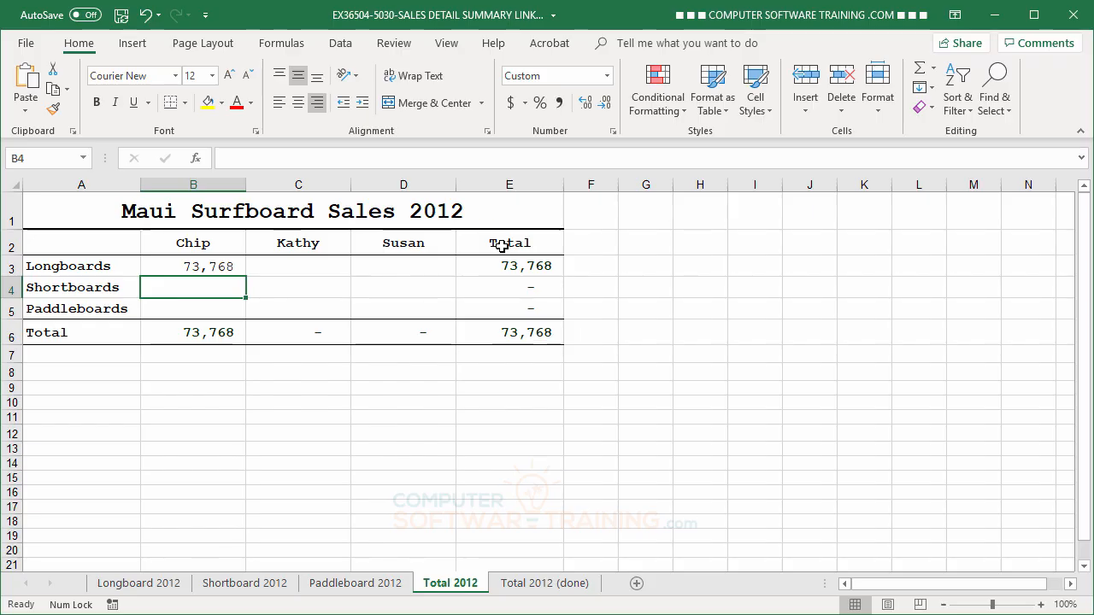
Check the link formula in cell B3 of Total 2012 against its source sheet, Longboard 2012
click(203, 266)
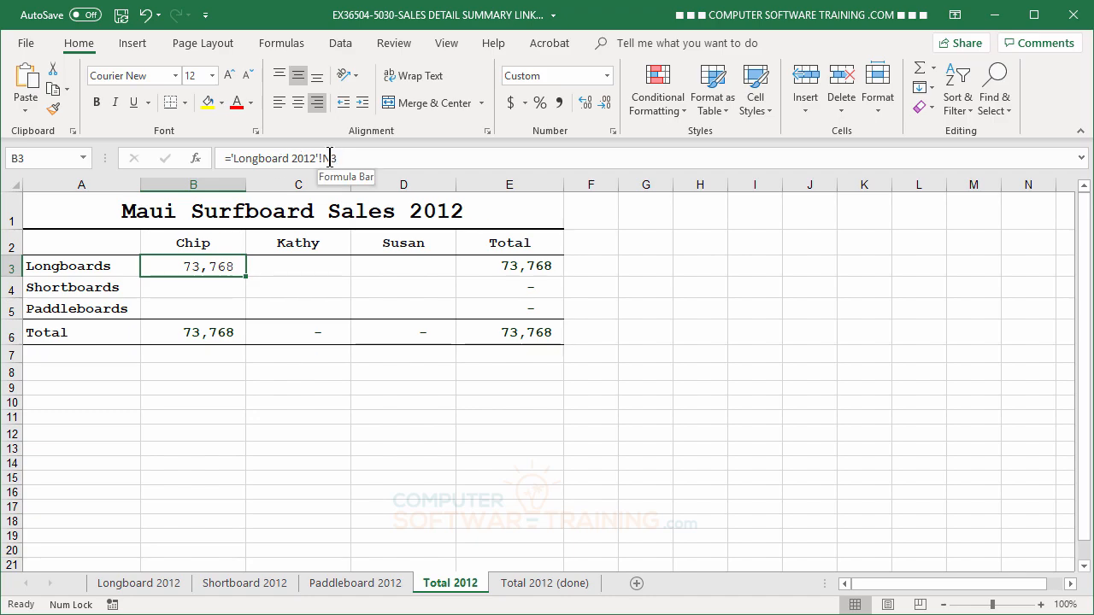
click(141, 583)
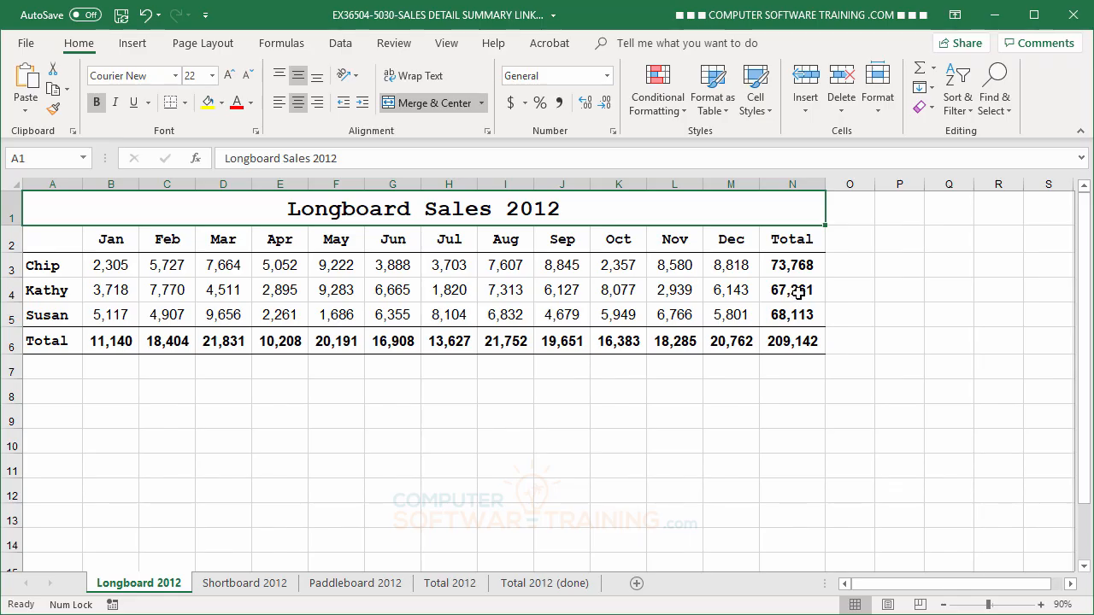
click(459, 590)
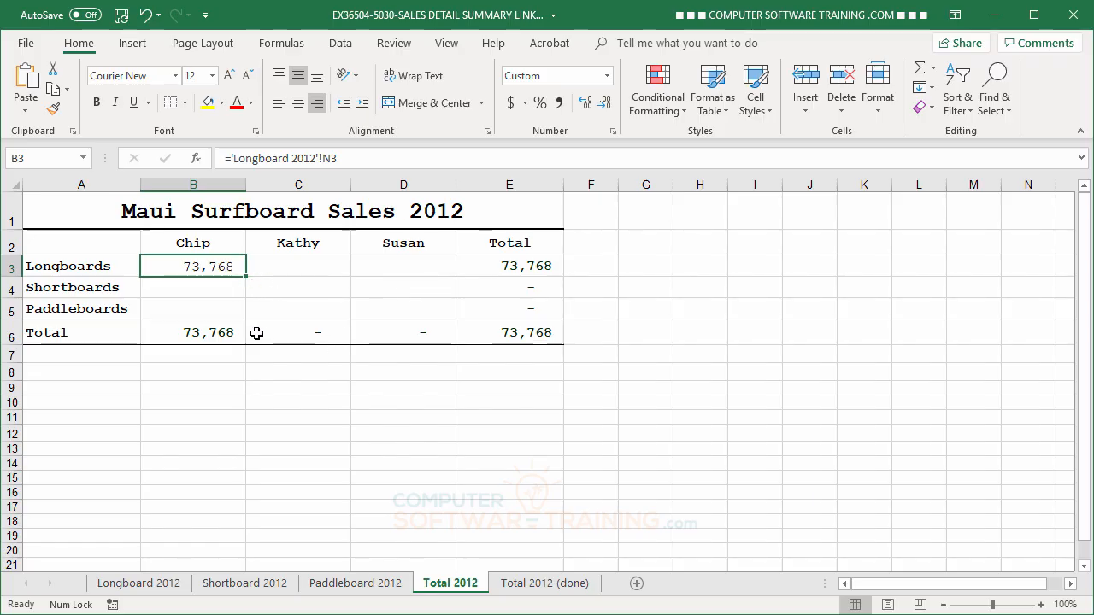
Link the Shortboards cell B4 of Total 2012 to the first salesperson's yearly total with ='Shortboard 2012'!N3
click(176, 285)
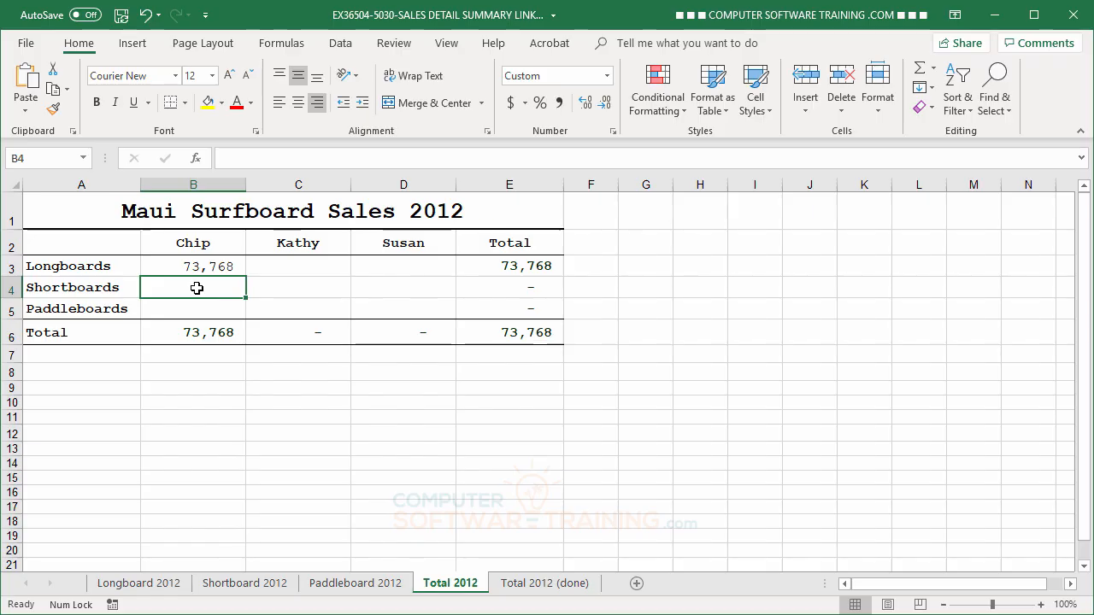
text(=)
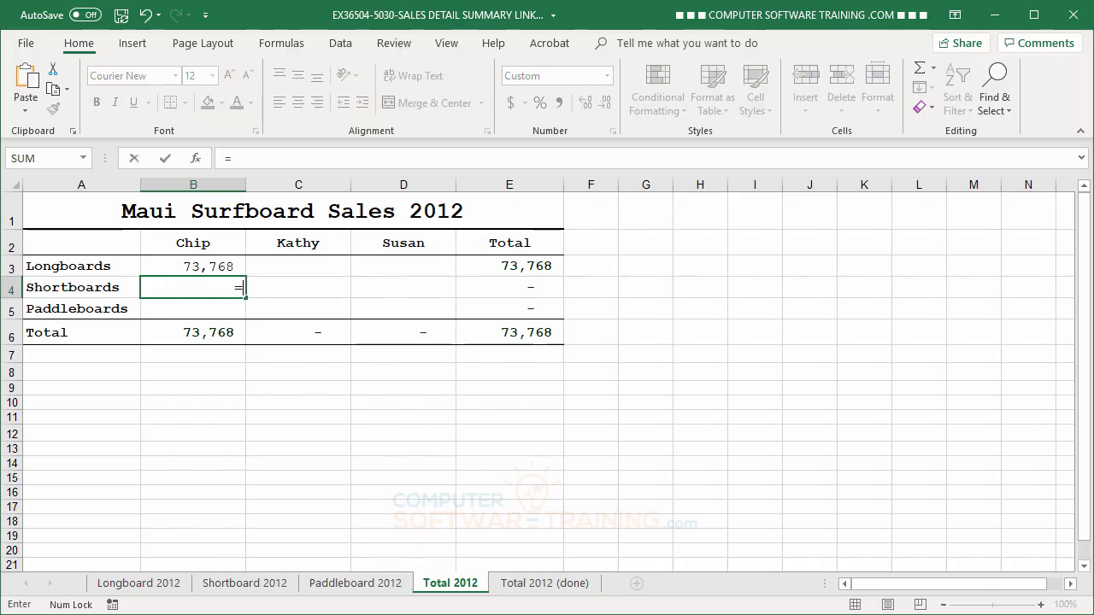
click(246, 586)
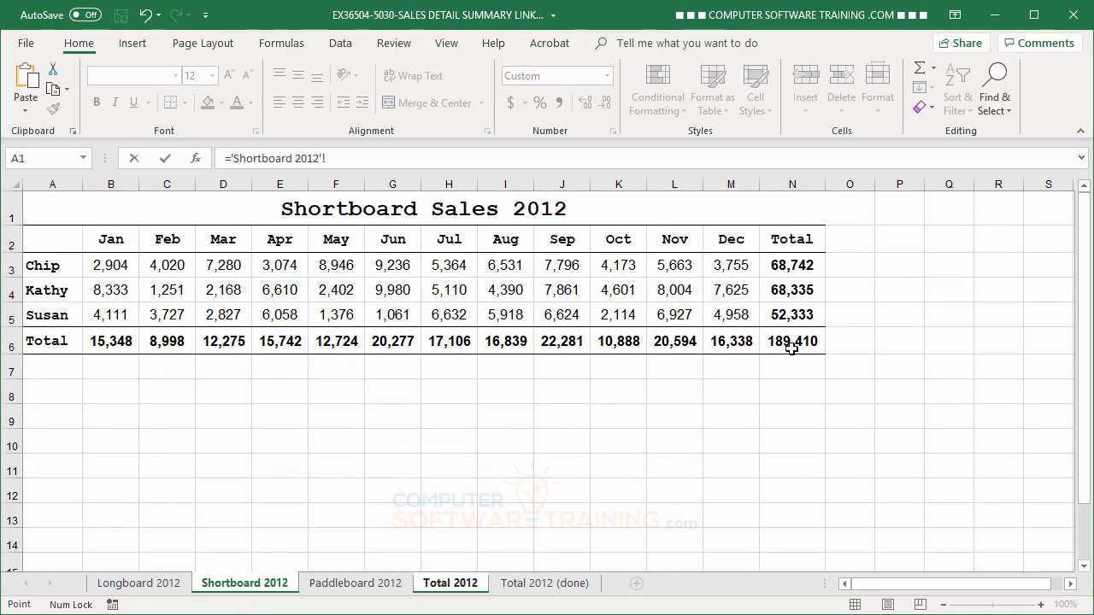
click(793, 265)
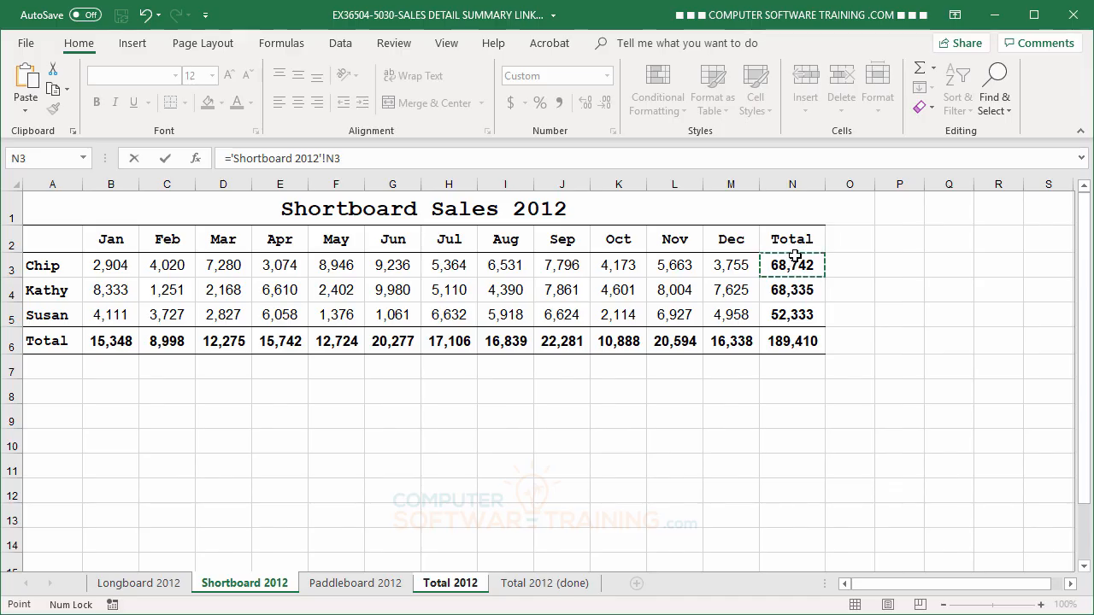
key(Return)
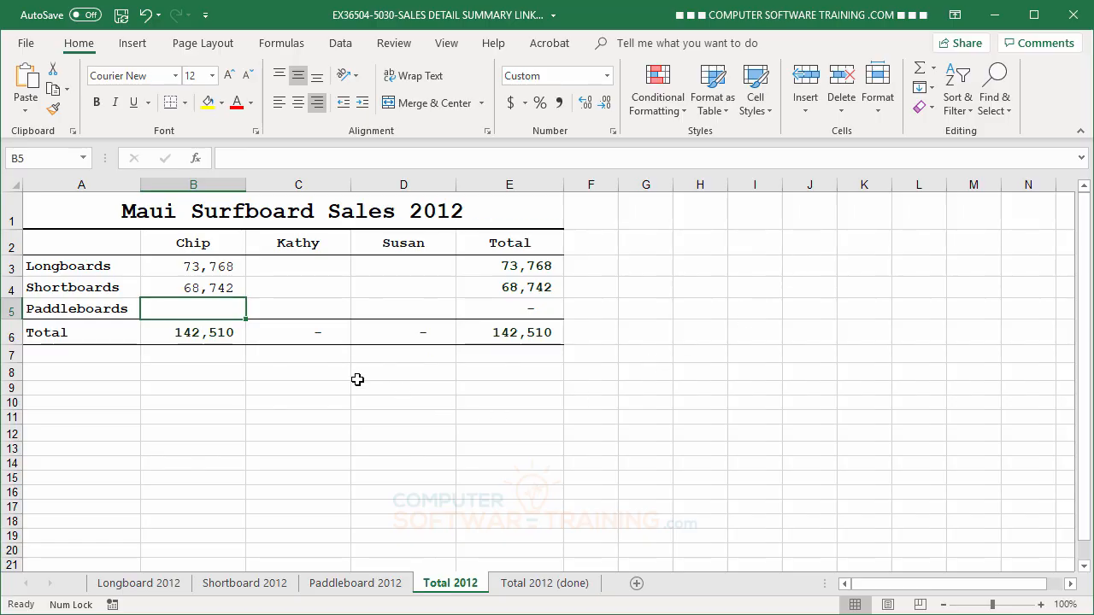
Link the Paddleboards cell B5 of Total 2012 to the first salesperson's yearly total with ='Paddleboard 2012'!N3
text(=)
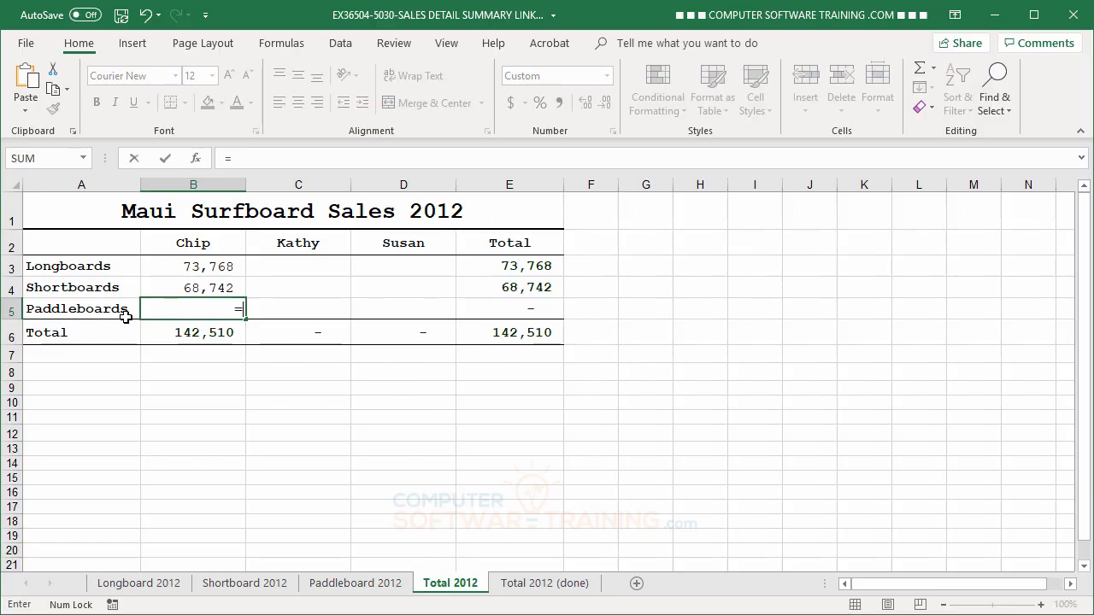
click(350, 589)
click(794, 265)
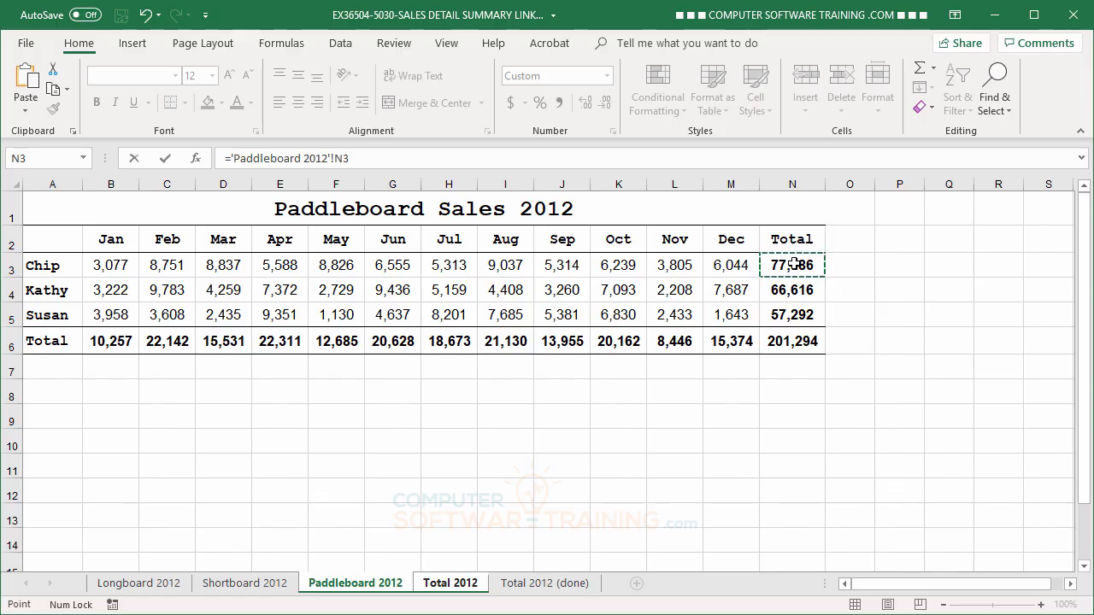
key(Return)
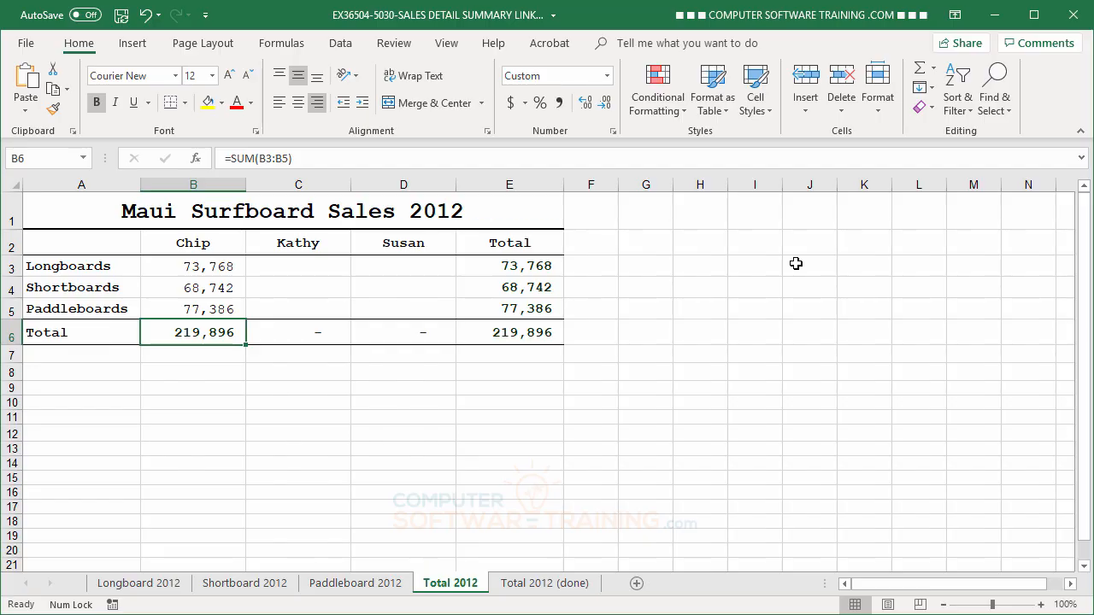
Link the Longboards cell C3 of Total 2012 to the second salesperson's yearly total in cell N4 of the Longboard 2012 sheet
click(304, 267)
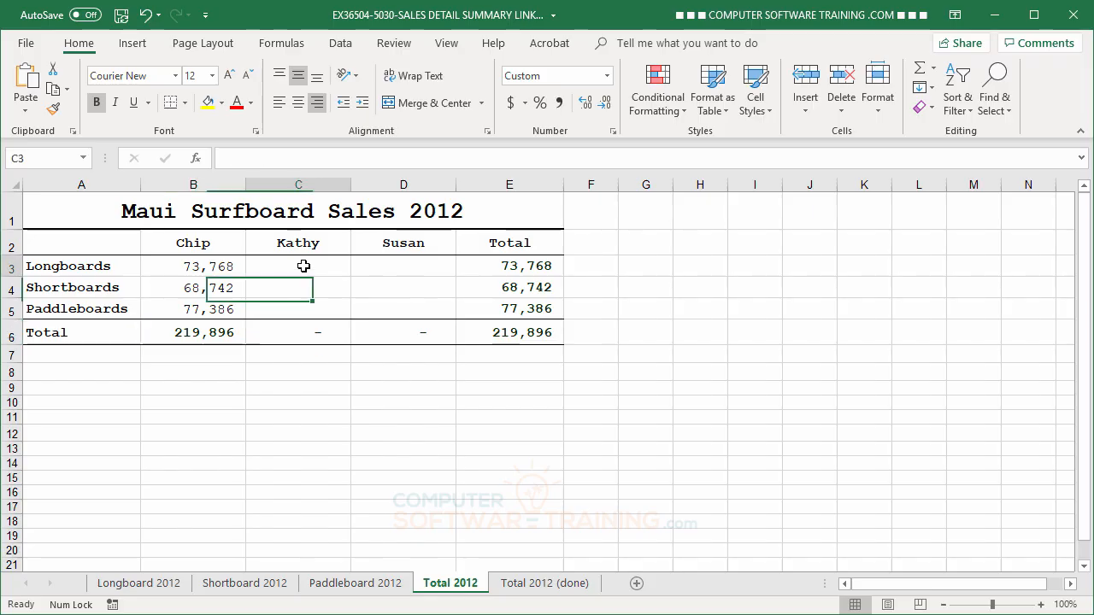
text(=)
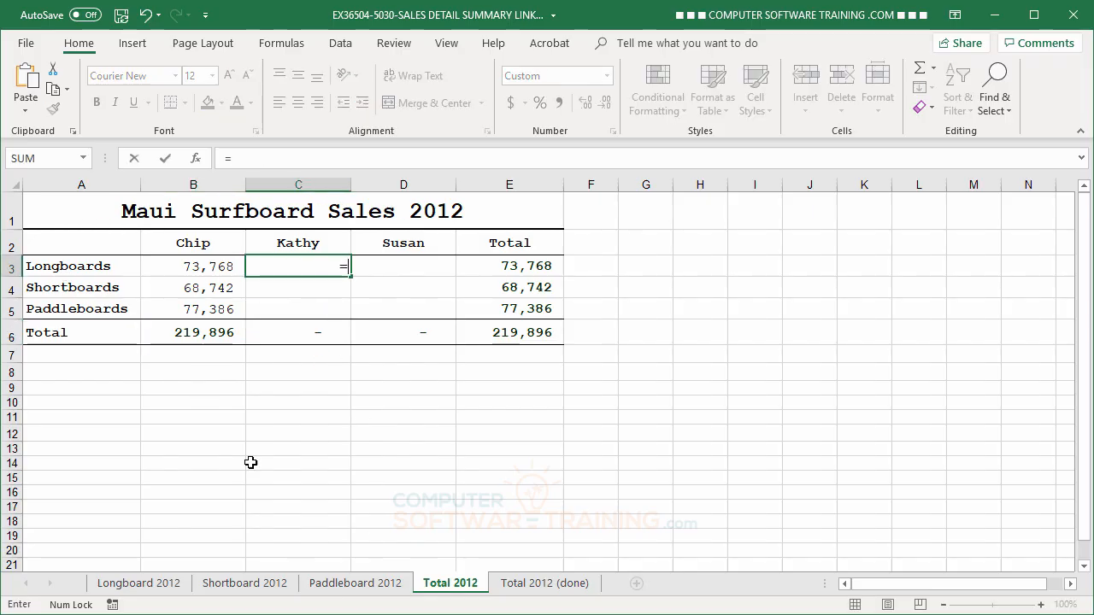
click(141, 583)
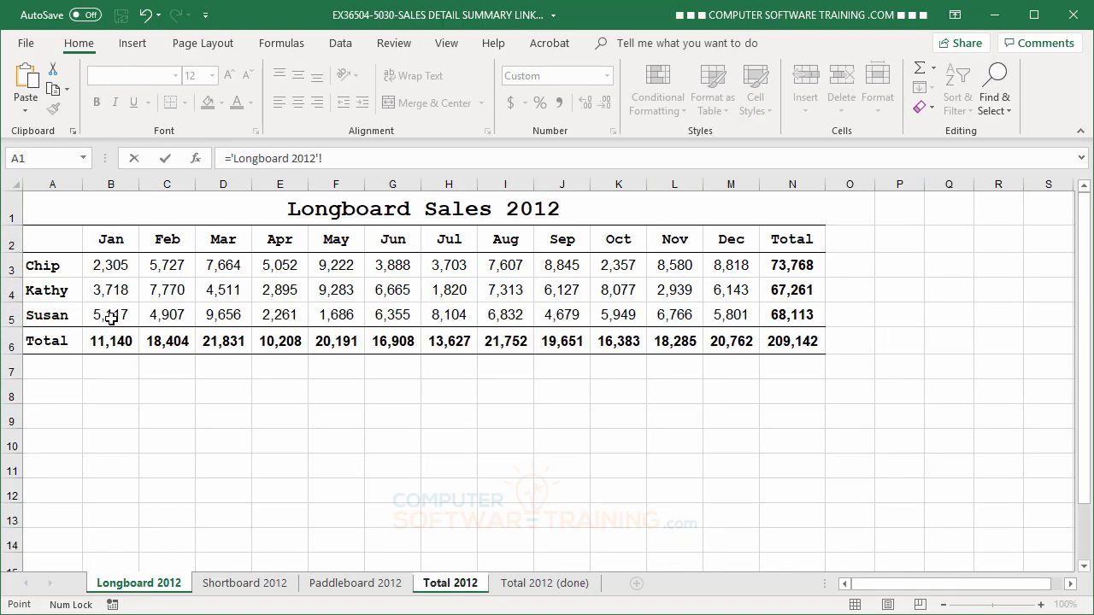
click(804, 289)
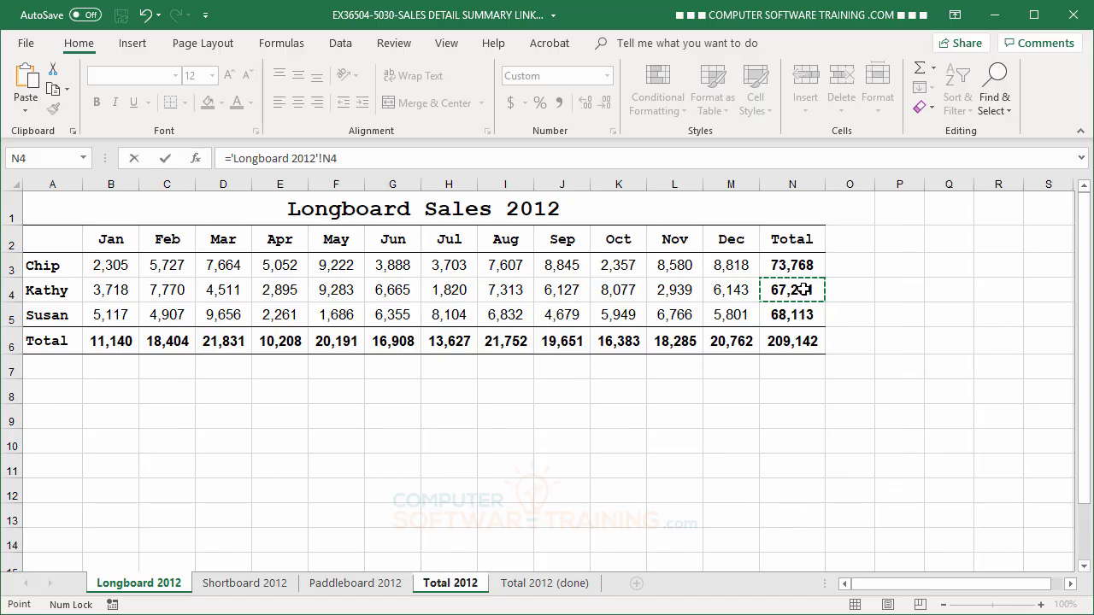
key(Return)
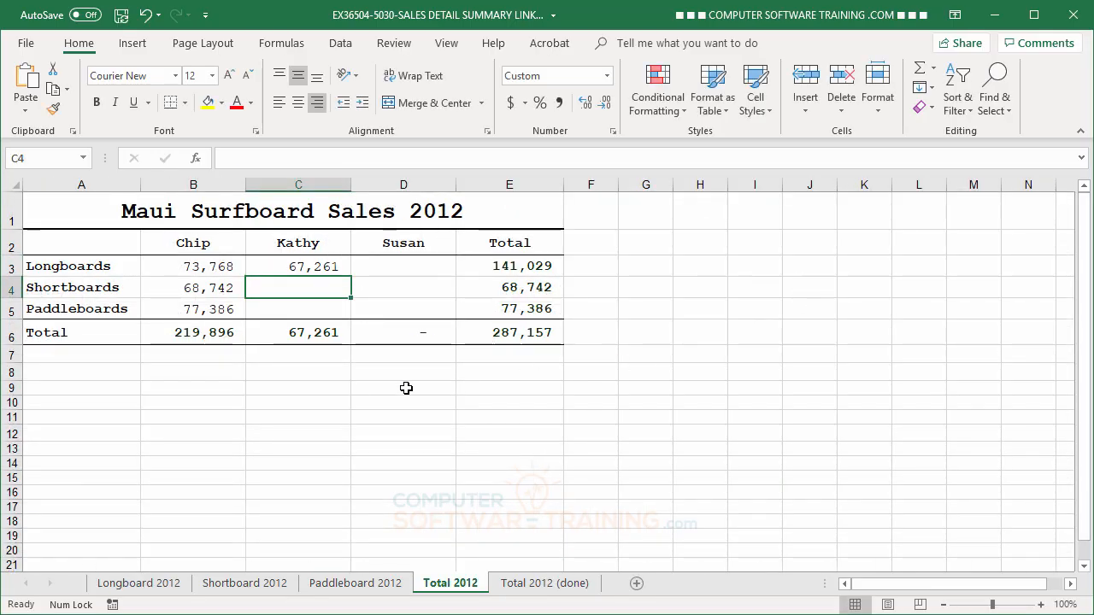
Link the Shortboards cell C4 of Total 2012 to the second salesperson's yearly total in cell N4 of the Shortboard 2012 sheet
text(=)
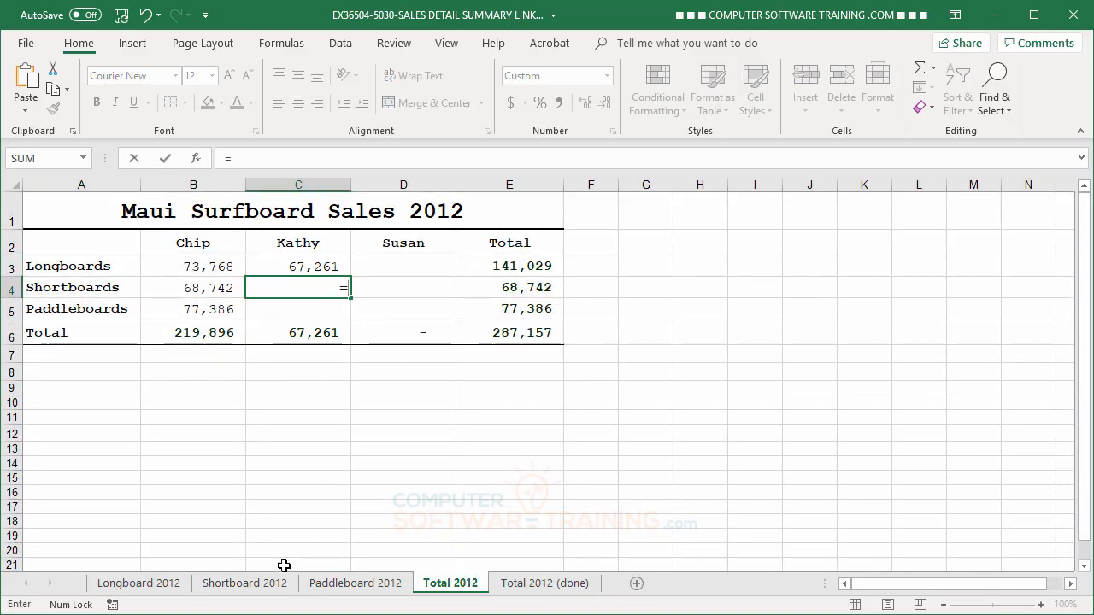
click(246, 585)
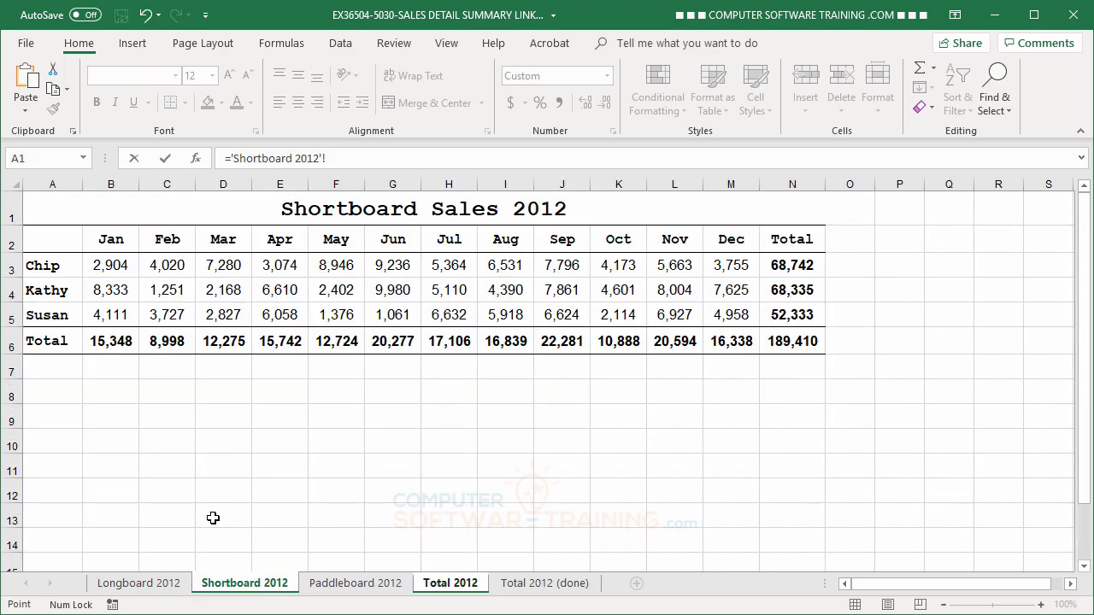
click(796, 291)
key(Return)
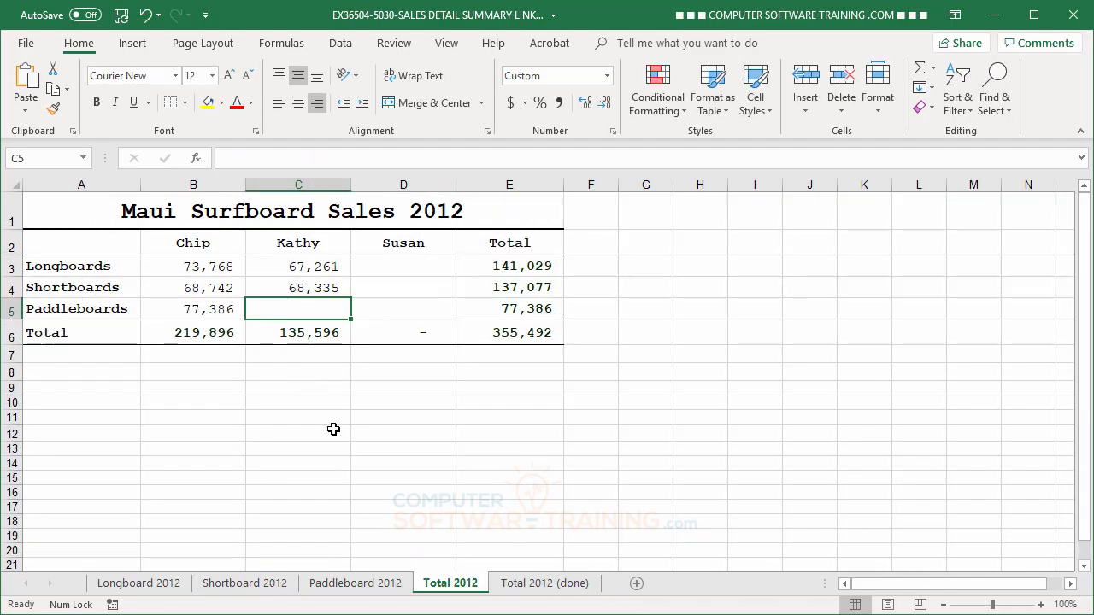
Link the Paddleboards cell C5 of Total 2012 to the second salesperson's yearly total in cell N4 of the Paddleboard 2012 sheet
text(=)
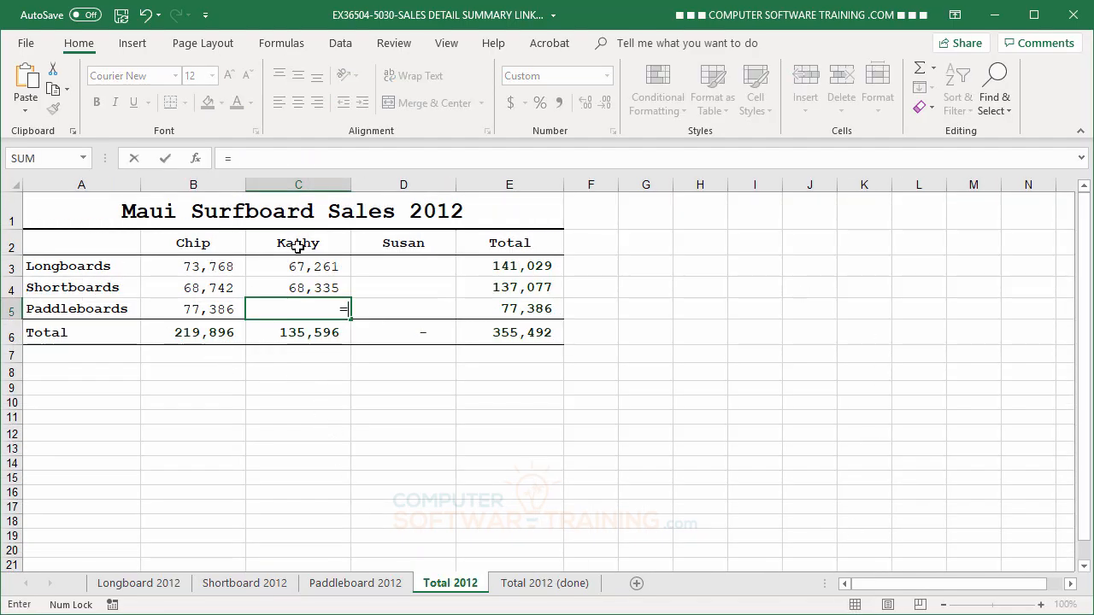
click(363, 585)
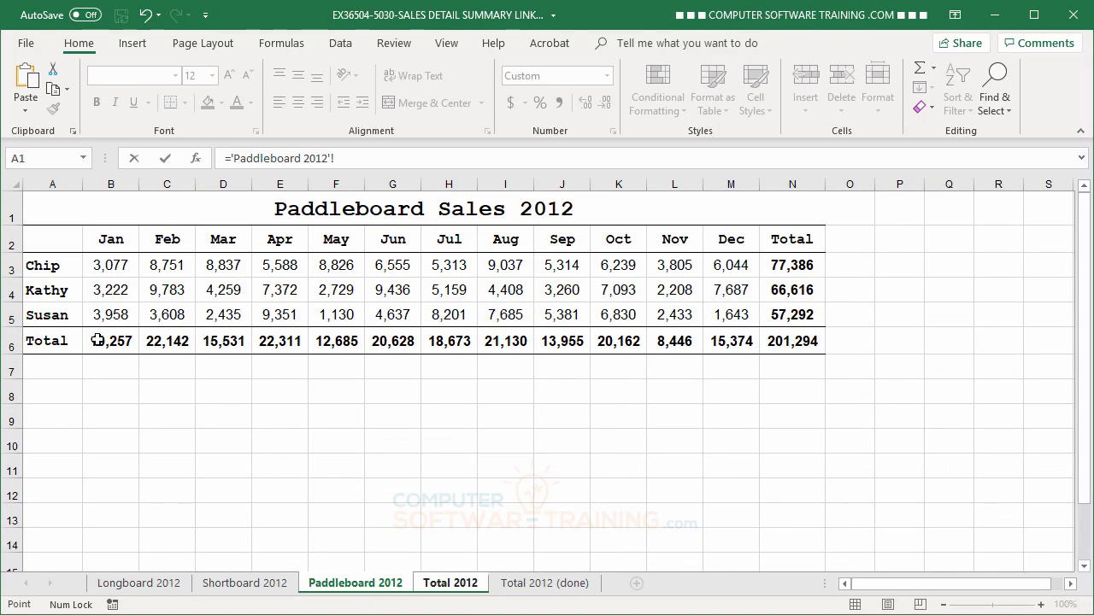
click(795, 290)
key(Return)
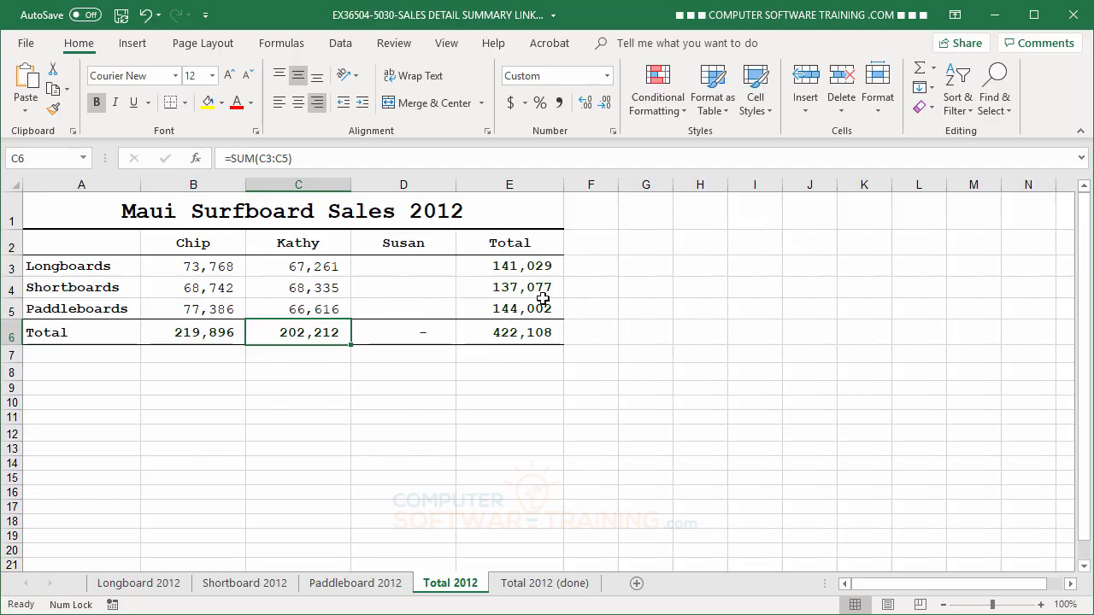
Link the Longboards cell D3 of Total 2012 to the third salesperson's yearly total with ='Longboard 2012'!N5
click(402, 269)
text(=)
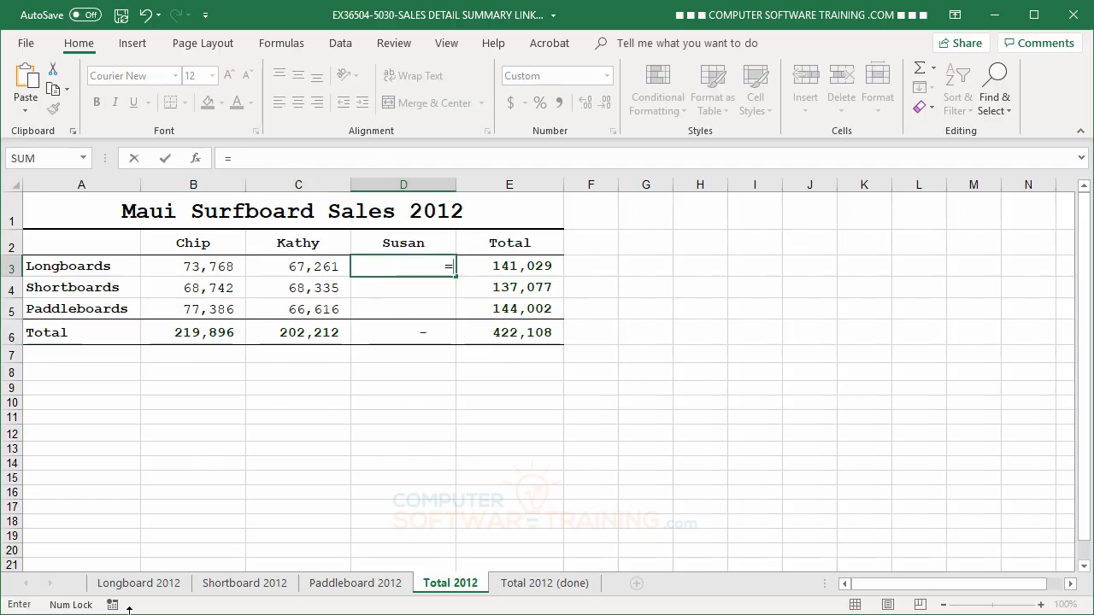
click(150, 587)
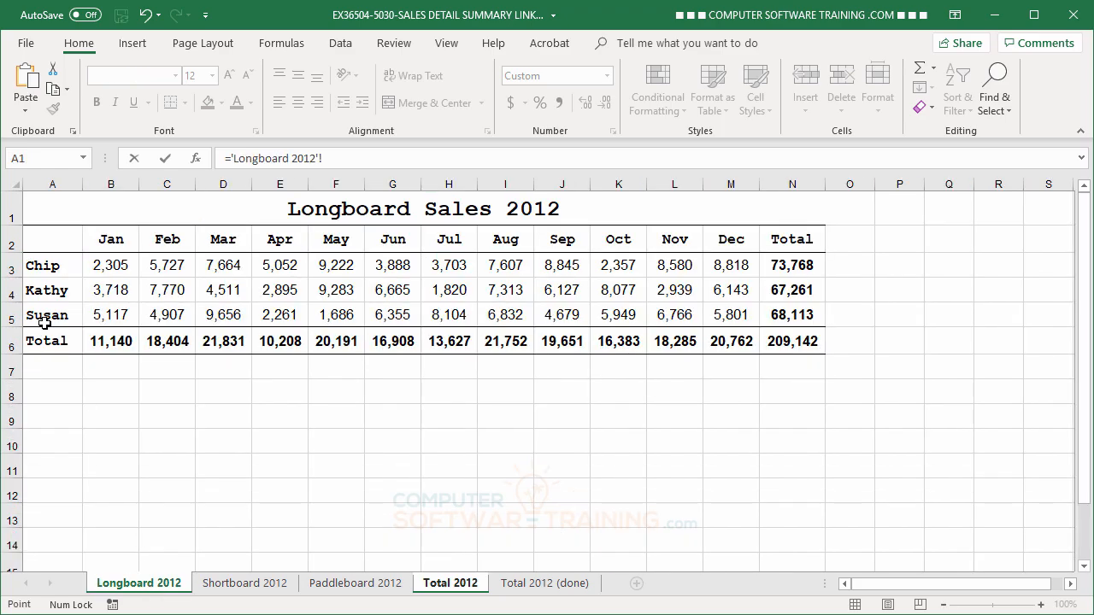
click(798, 318)
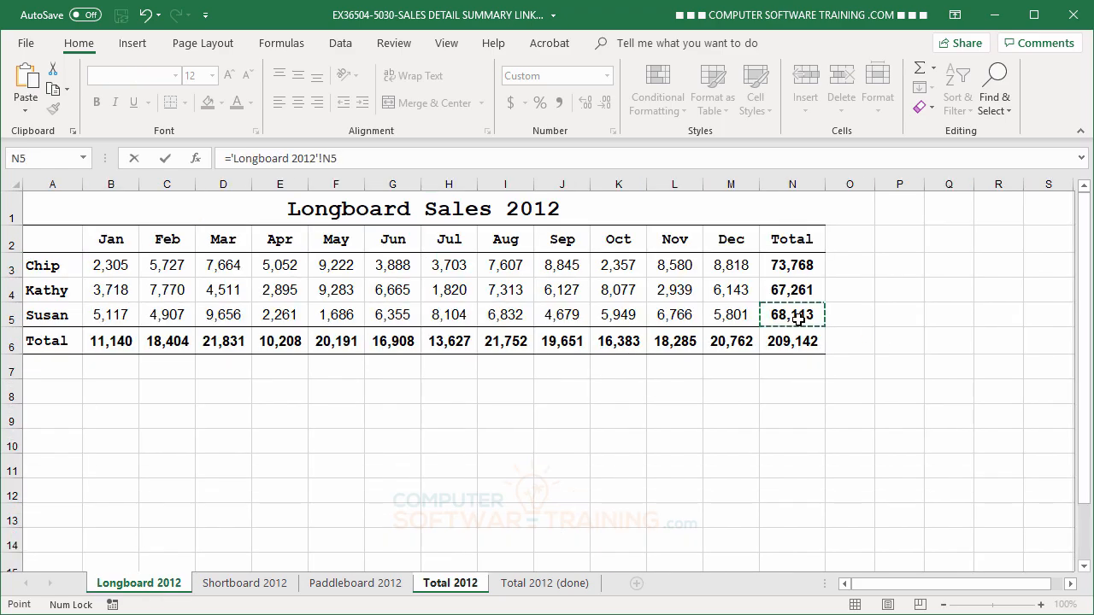
key(Return)
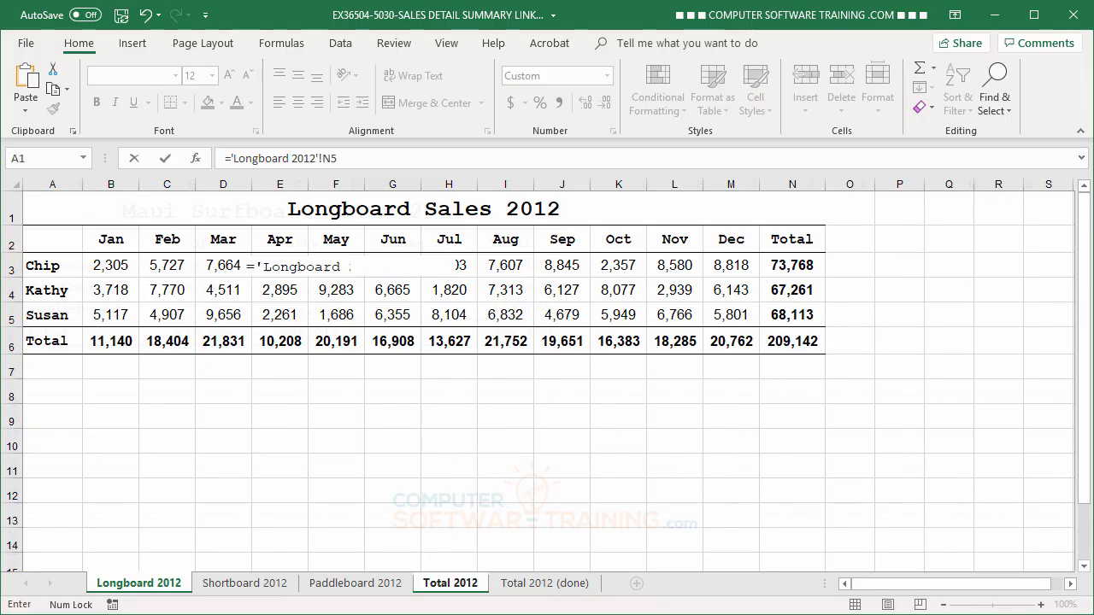
key(Return)
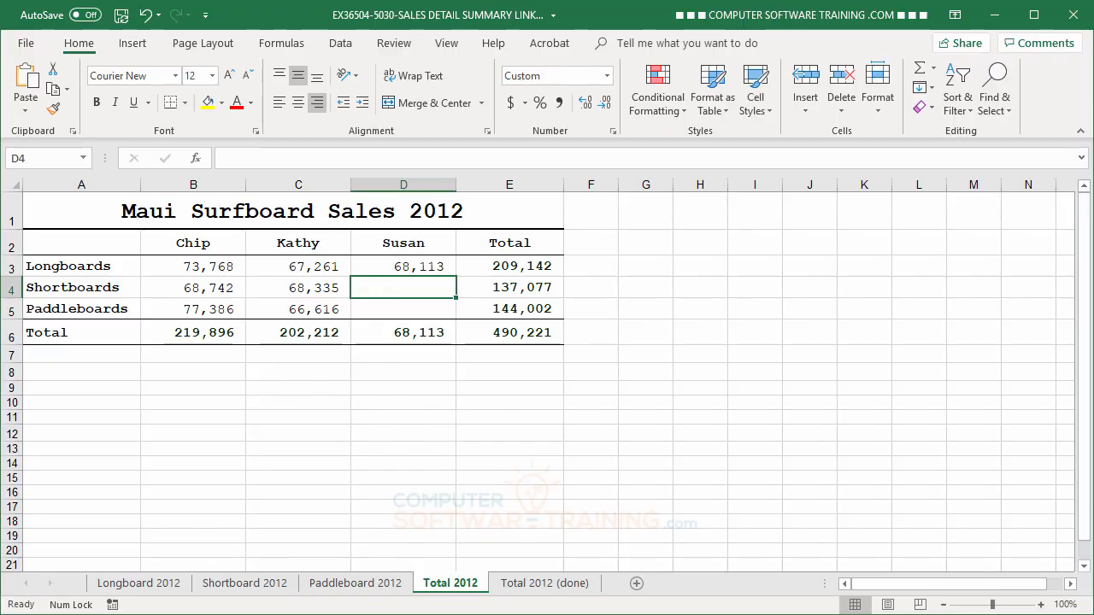
Link the Shortboards cell D4 of Total 2012 to the third salesperson's yearly total with ='Shortboard 2012'!N5
text(=)
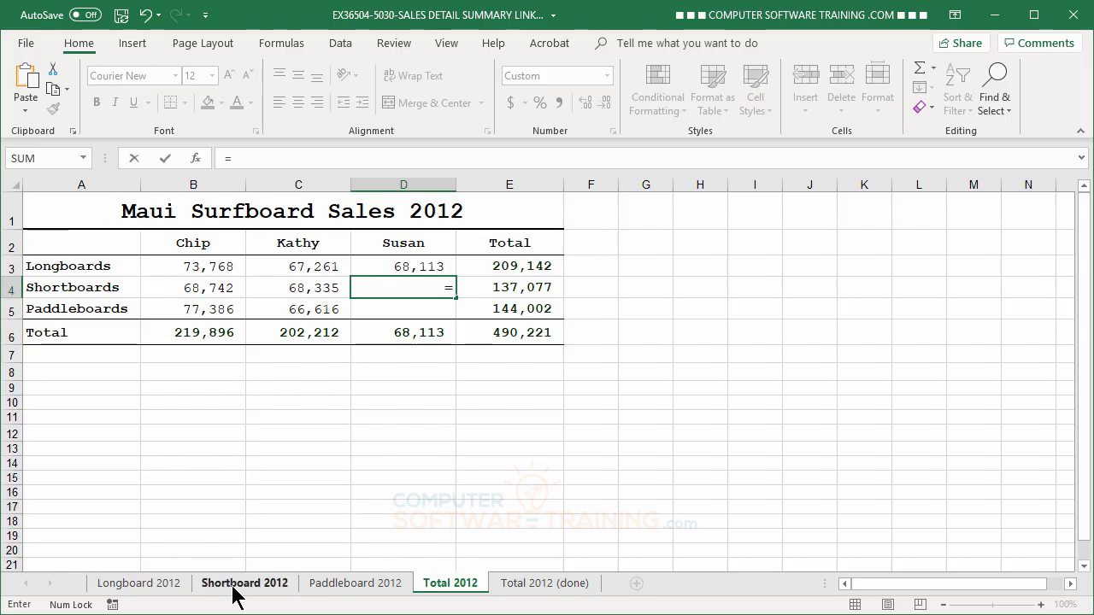
click(233, 587)
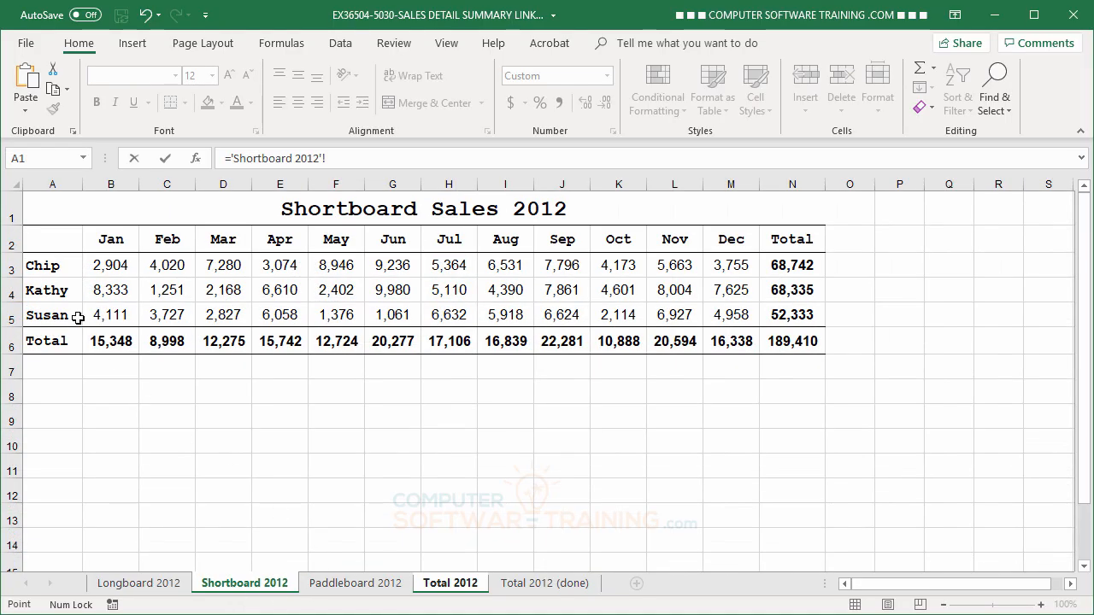
click(795, 315)
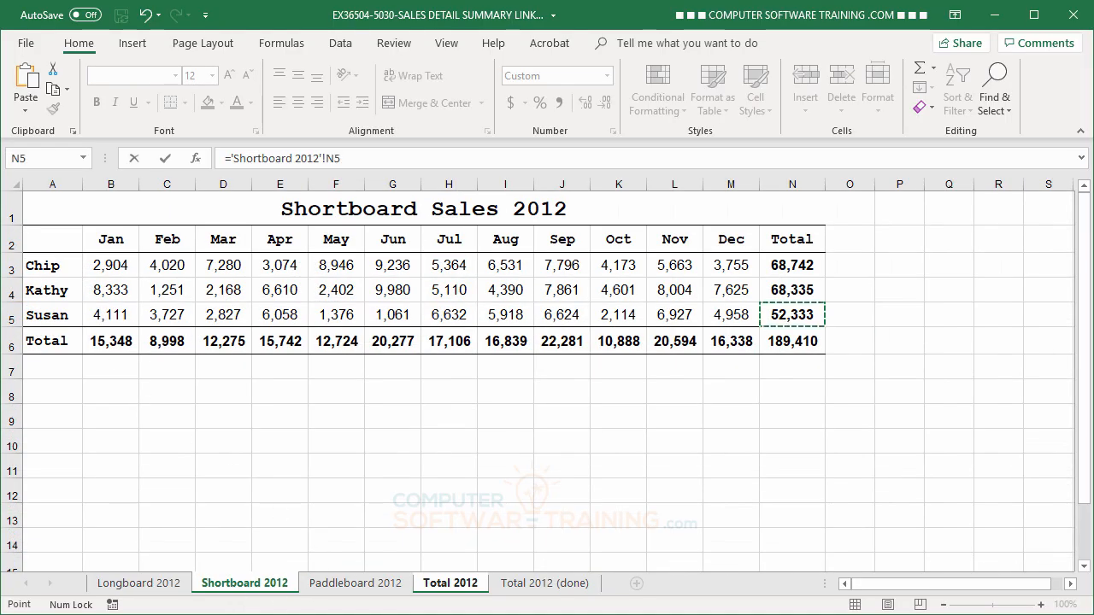
key(Return)
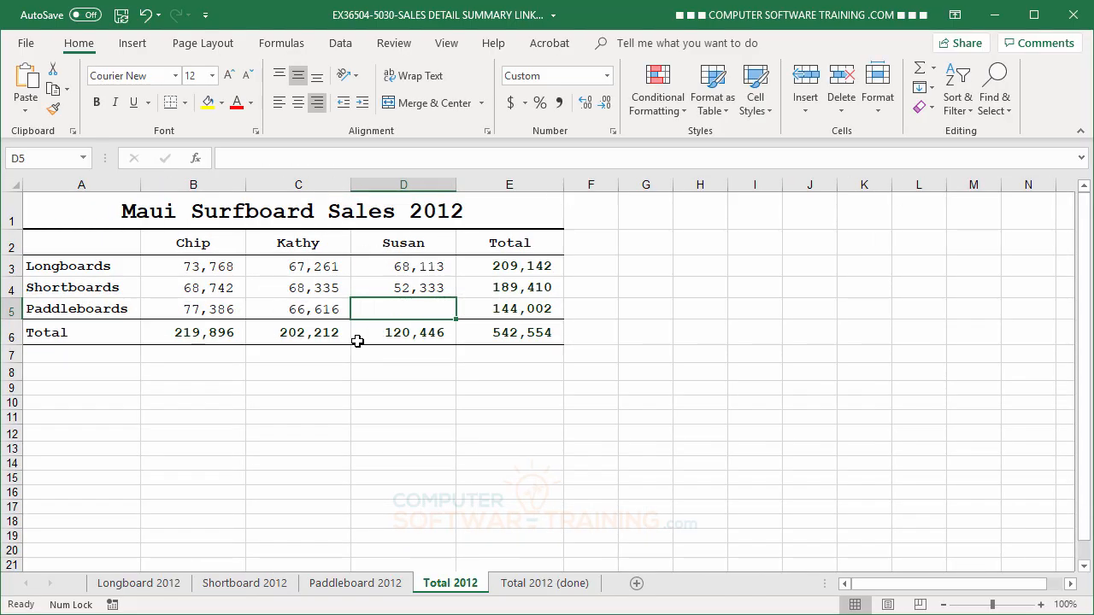
Link the Paddleboards cell D5 of Total 2012 to the third salesperson's yearly total with ='Paddleboard 2012'!N5
text(=)
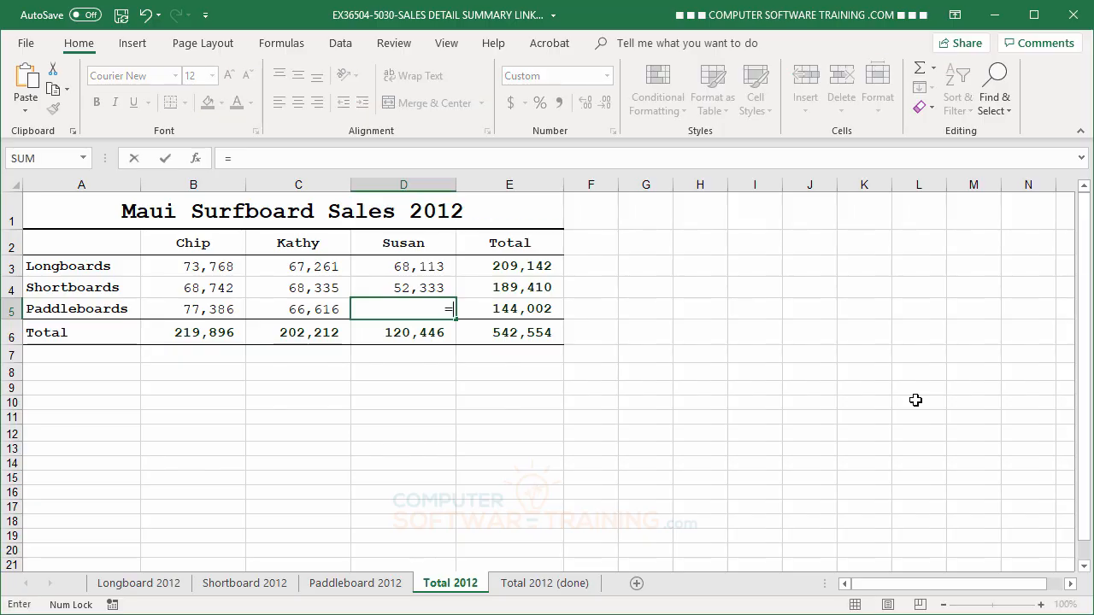
click(382, 586)
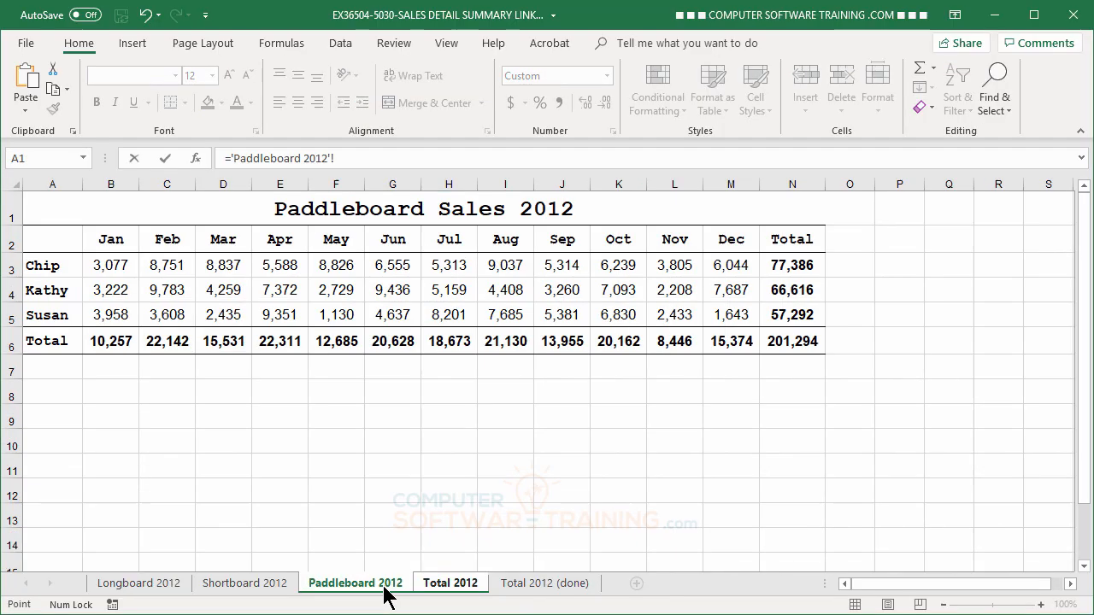
click(795, 314)
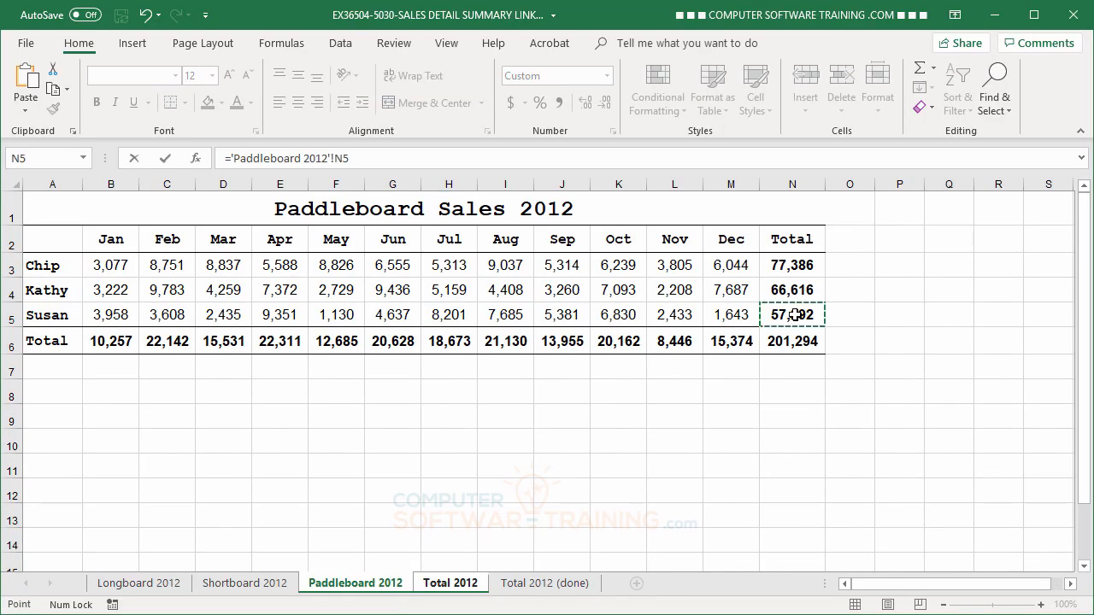
key(Return)
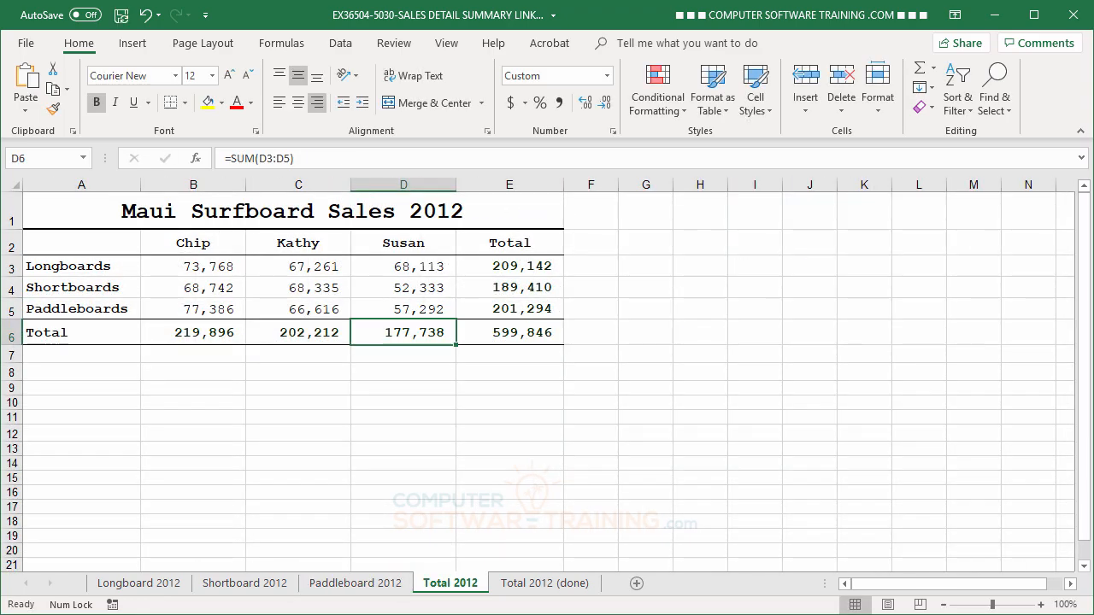
Check the yearly totals on the Longboard 2012 sheet against the Longboards row of the Total 2012 summary
click(151, 588)
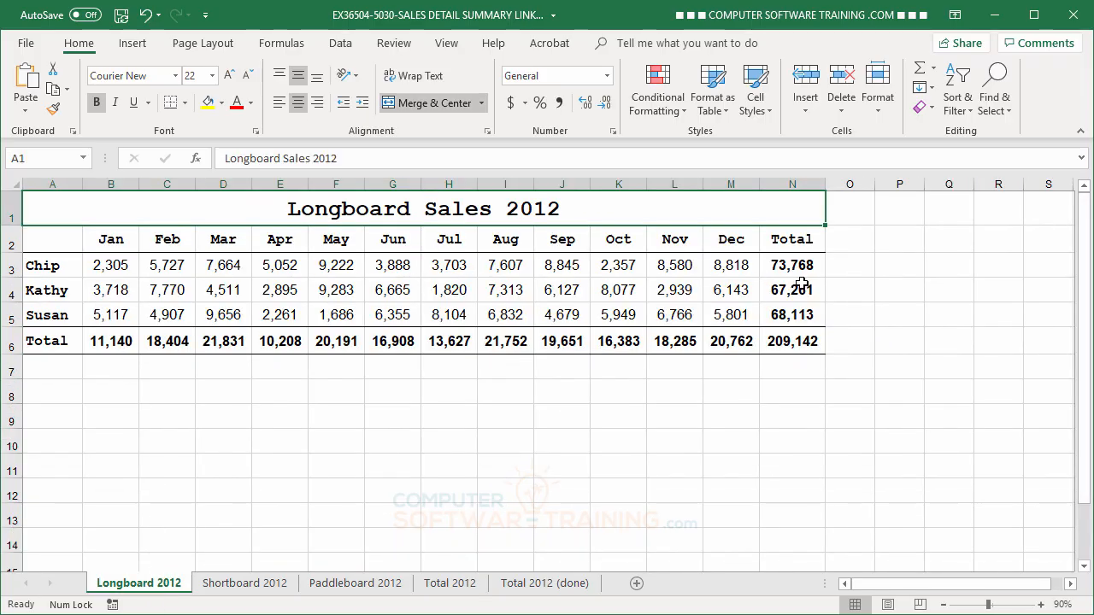
click(467, 588)
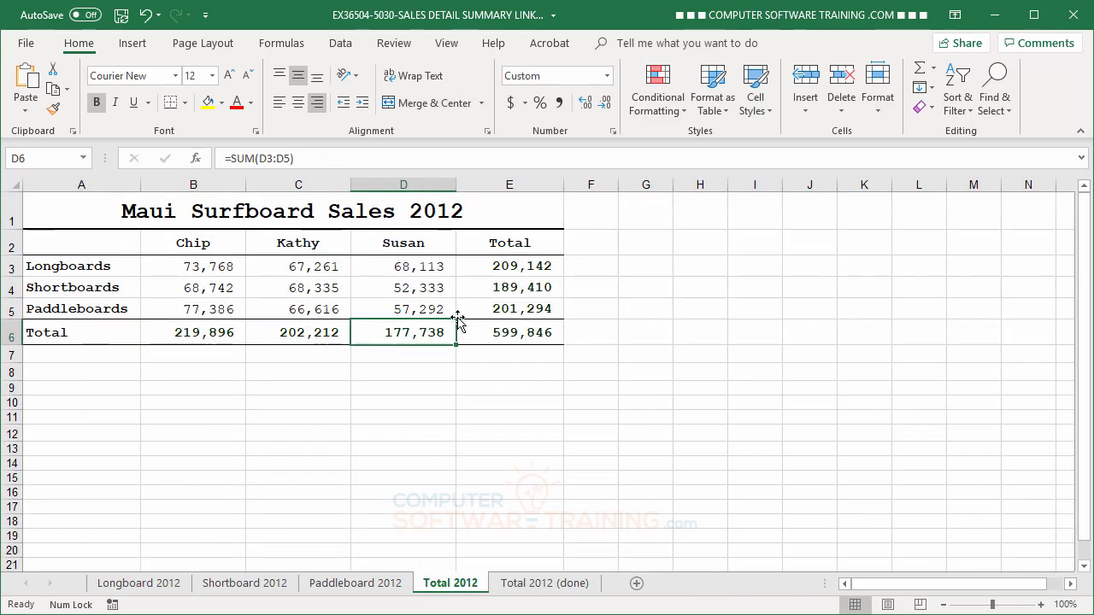